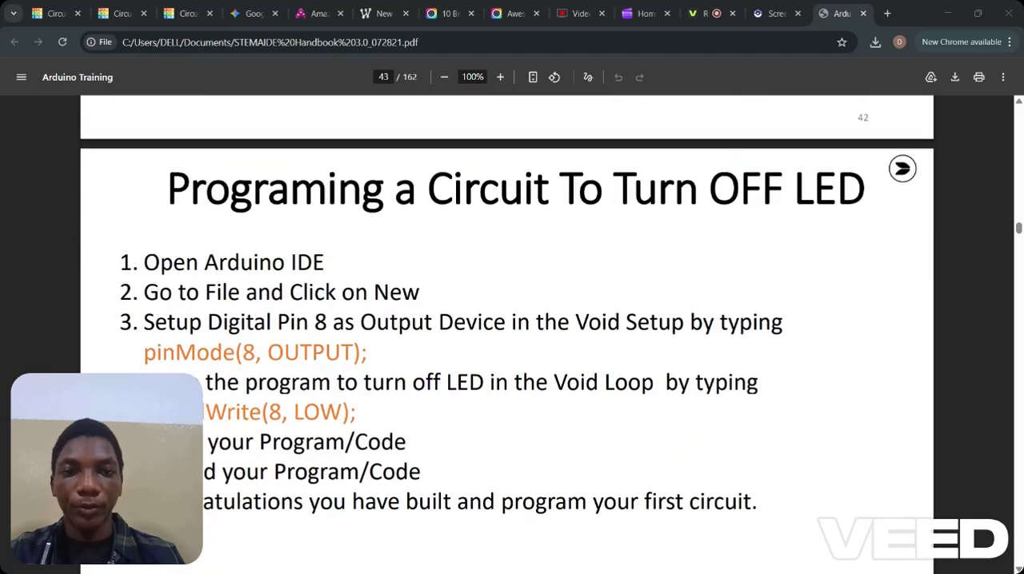
Switch from the handbook PDF to the Tinkercad circuit and place an Arduino Uno R3, a small breadboard and a red LED in the workspace.
scroll(507, 320, "down", 2)
scroll(507, 320, "down", 8)
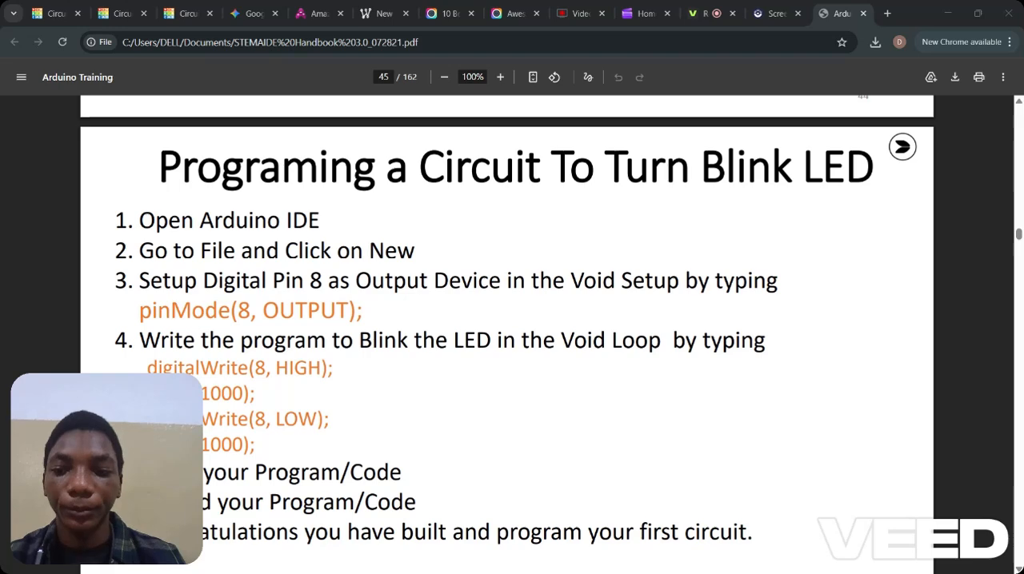
key("ctrl+Tab")
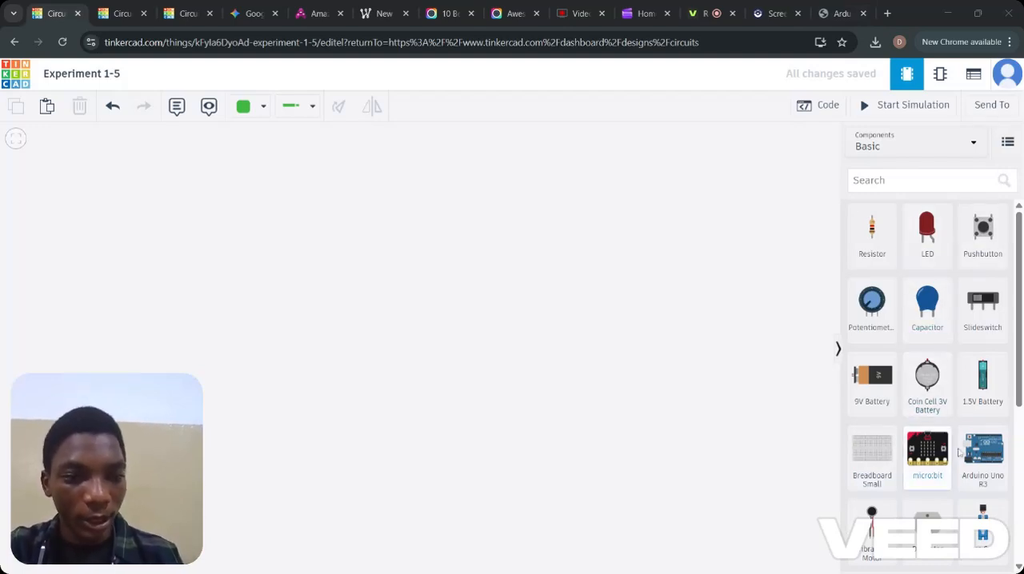
left_click_drag(991, 458, 357, 276)
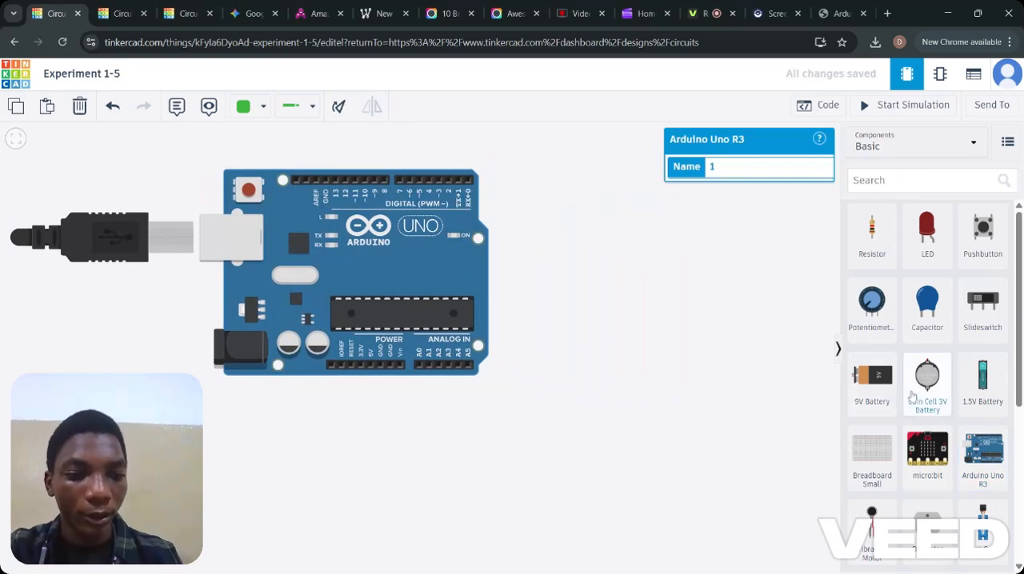
left_click_drag(878, 465, 680, 274)
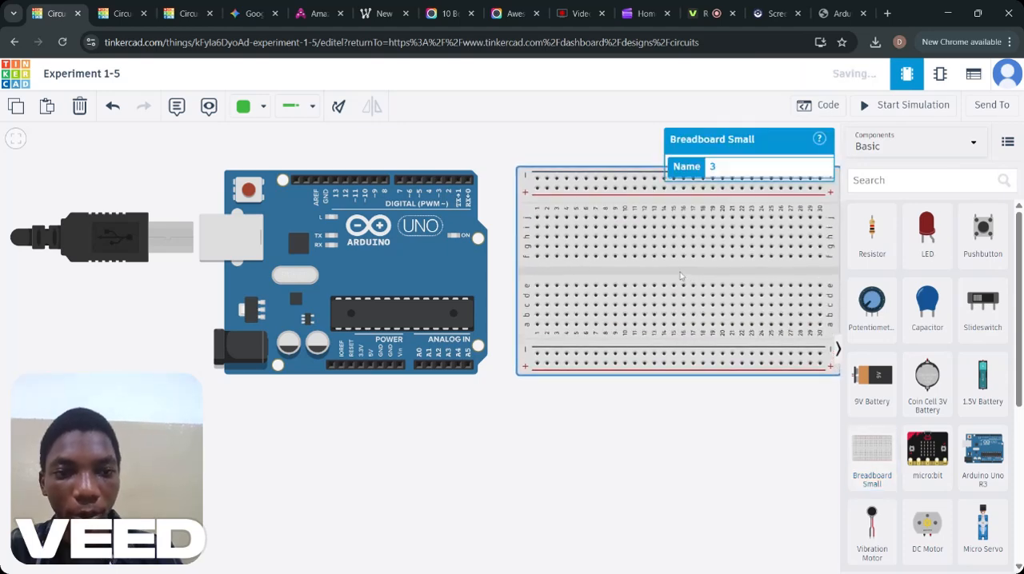
left_click(928, 255)
left_click_drag(928, 254, 603, 158)
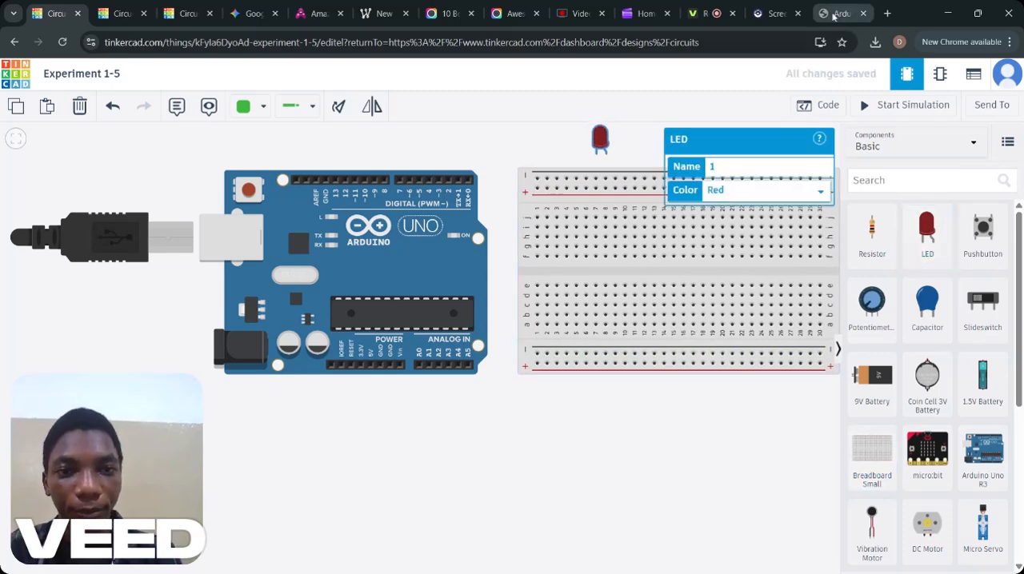
Consult the handbook's "Steps to Building a Circuit" page and mount the LED, mirrored, on columns 8 and 9 of the breadboard's row j.
left_click(835, 14)
scroll(641, 263, "up", 20)
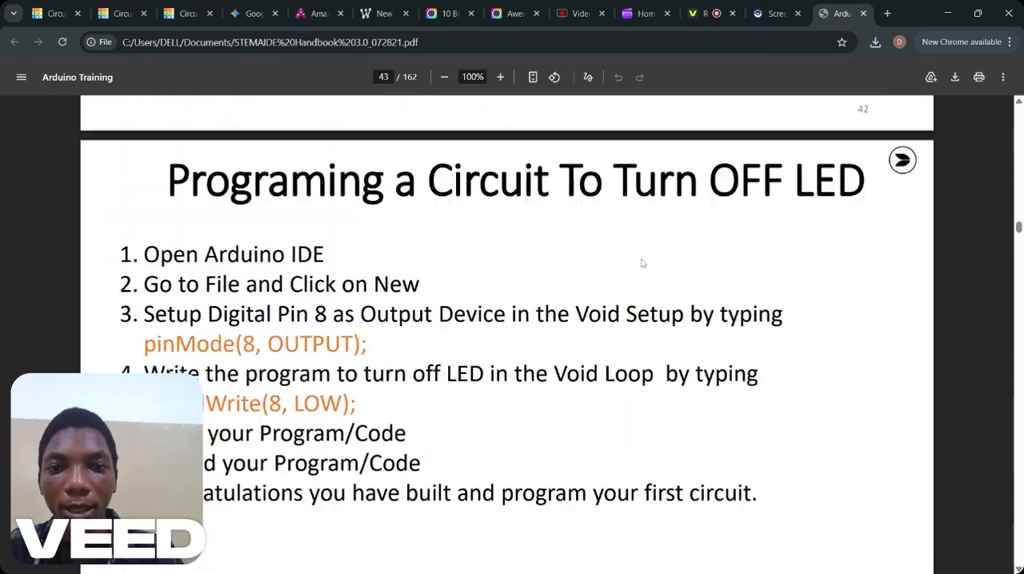
scroll(641, 263, "up", 15)
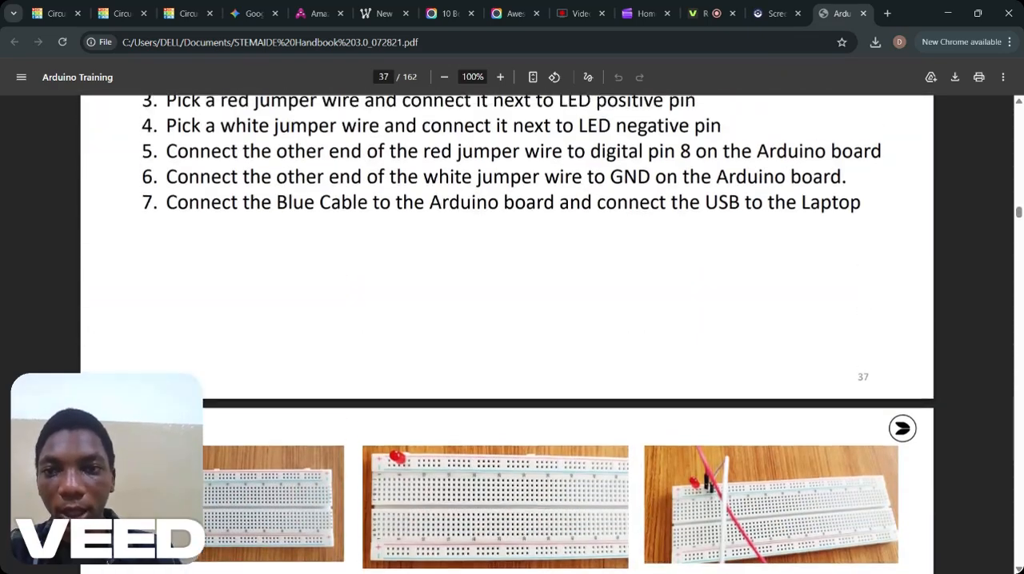
scroll(508, 312, "down", 3)
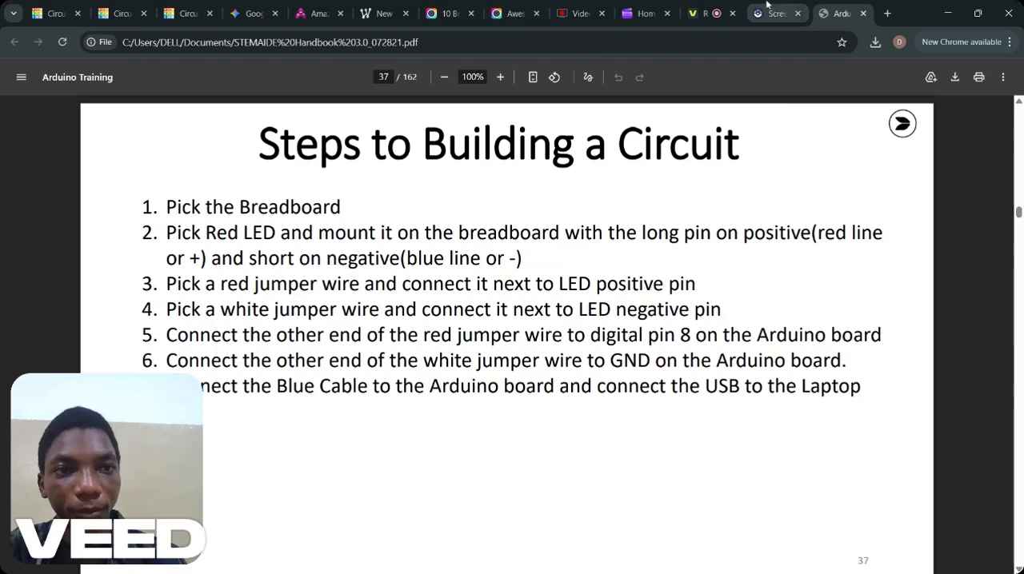
left_click(72, 13)
left_click_drag(603, 143, 609, 207)
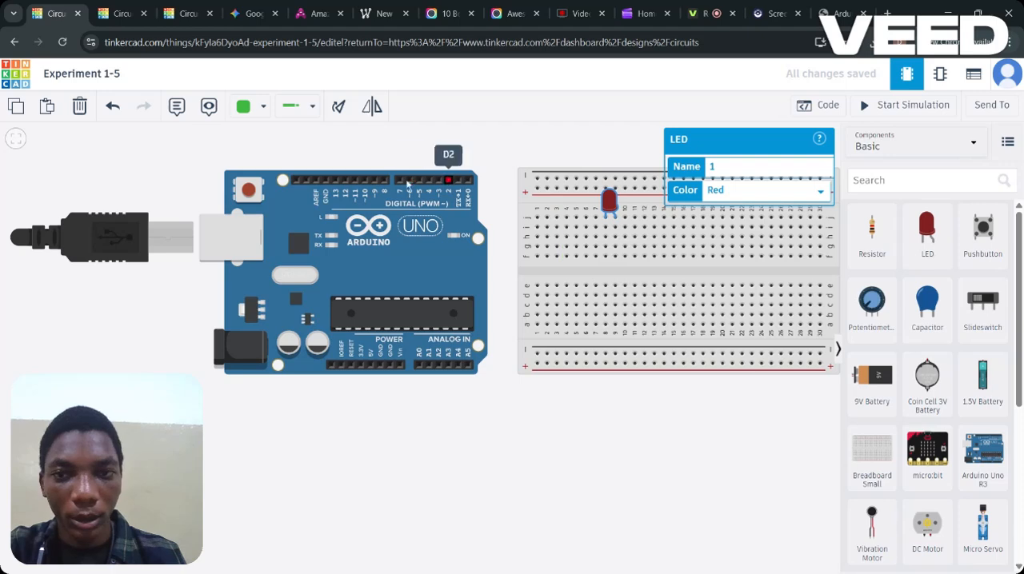
left_click(373, 114)
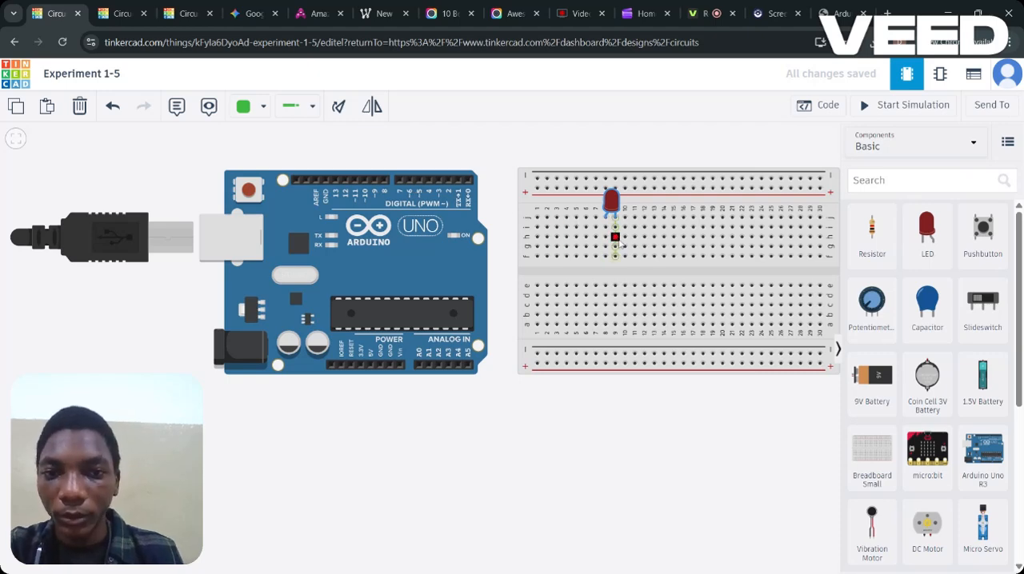
Connect the LED's leg in column 8 to Arduino digital pin 8 and color the wire red.
left_click(608, 215)
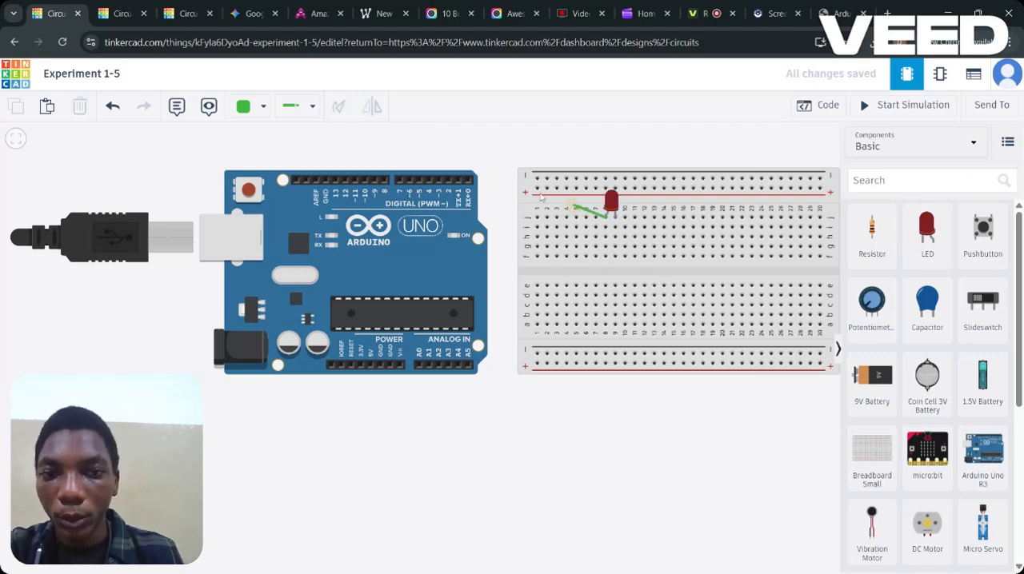
left_click(384, 180)
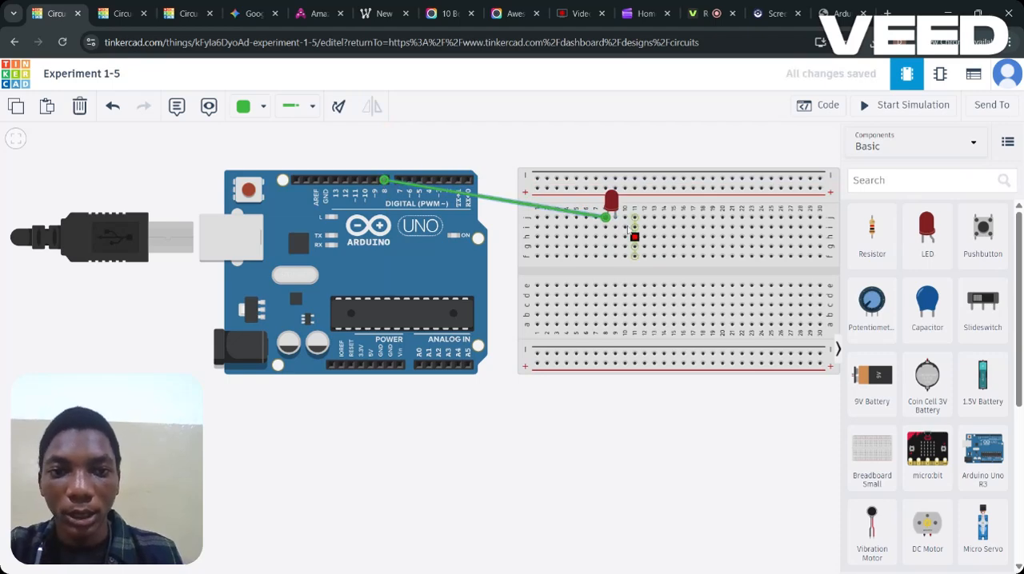
left_click(264, 107)
left_click(276, 176)
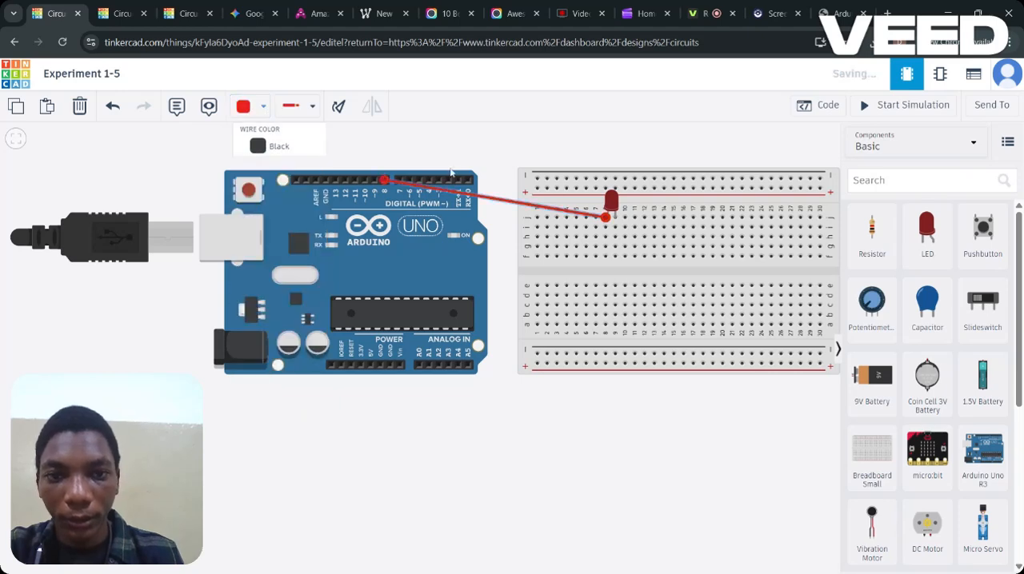
Connect the LED's leg in column 9 to a GND pin on the Arduino's power header and color the wire brown.
left_click(613, 217)
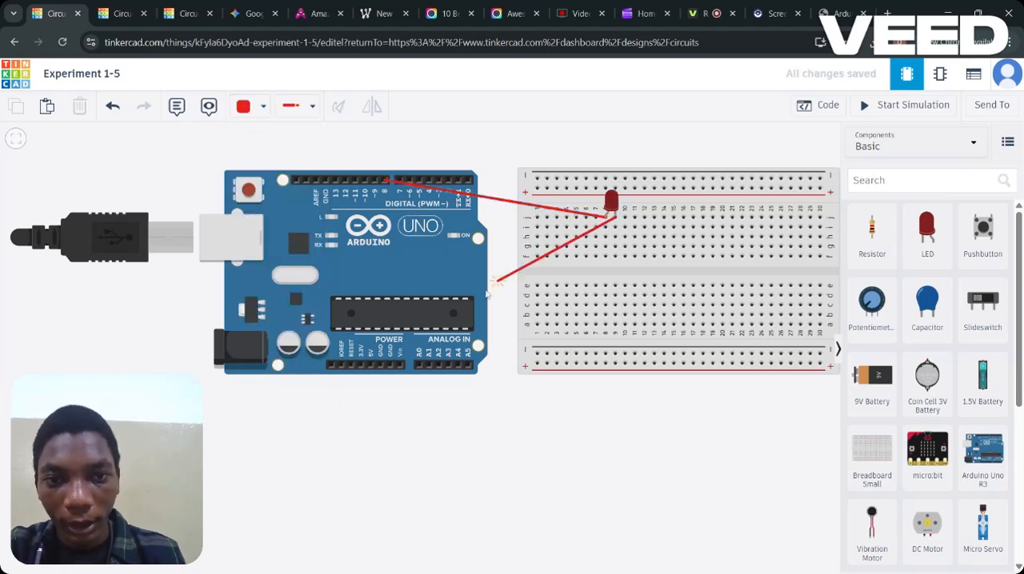
left_click(389, 364)
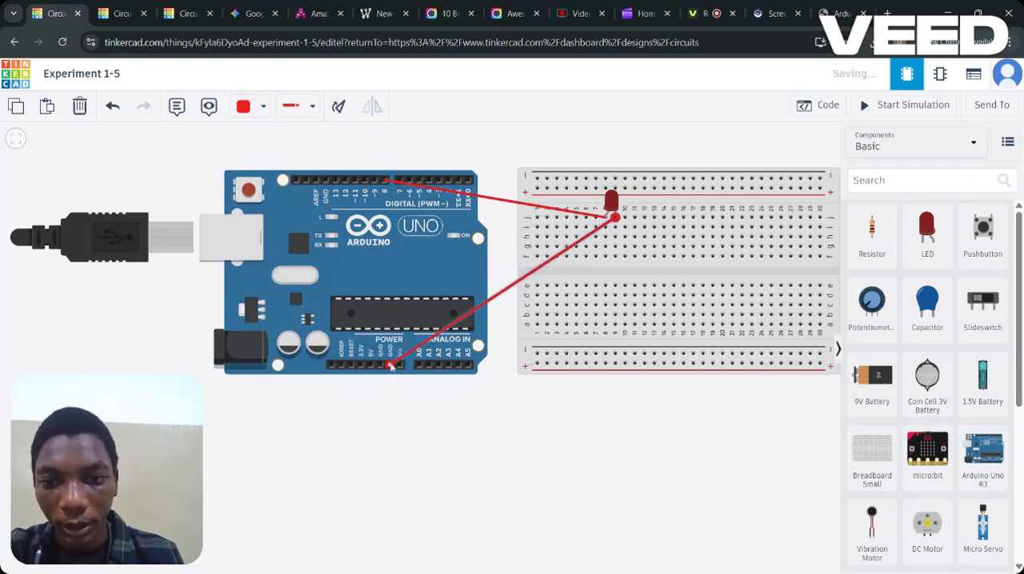
left_click(261, 107)
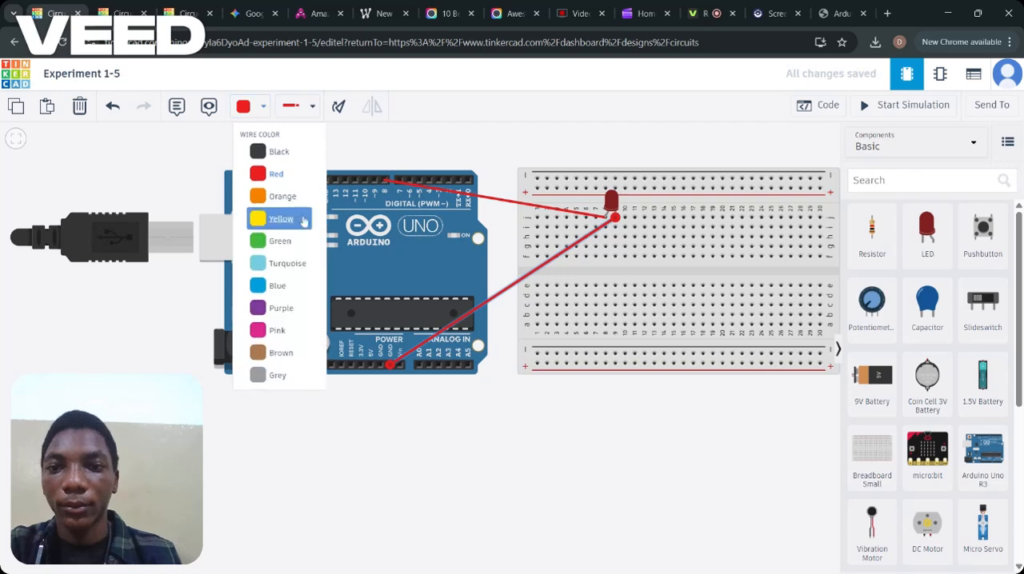
left_click(290, 354)
left_click(615, 393)
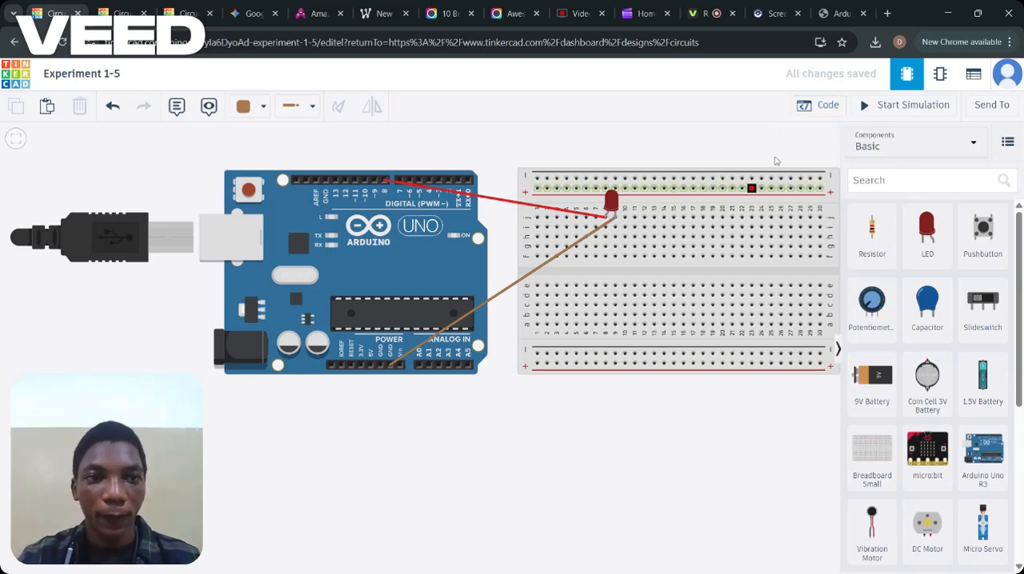
Show the Arduino's code and switch the editor from Blocks to Text mode, accepting the loss of the blocks.
left_click(826, 106)
left_click(704, 140)
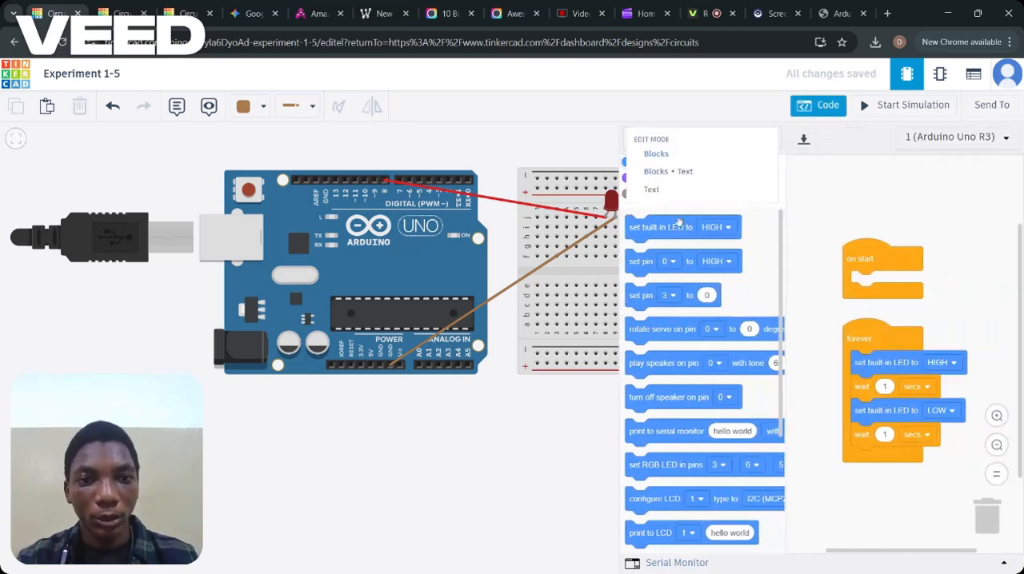
left_click(671, 190)
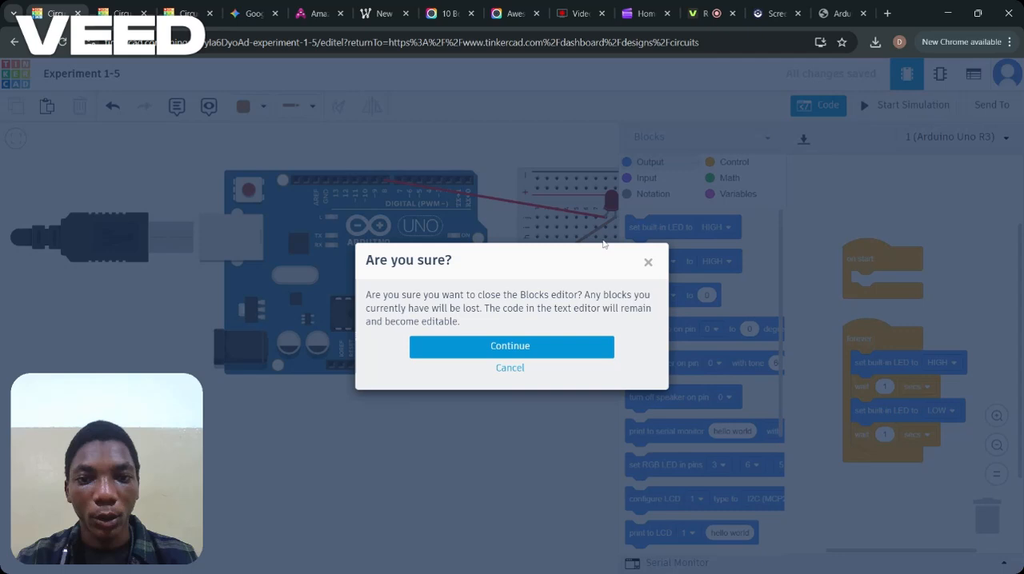
left_click(591, 347)
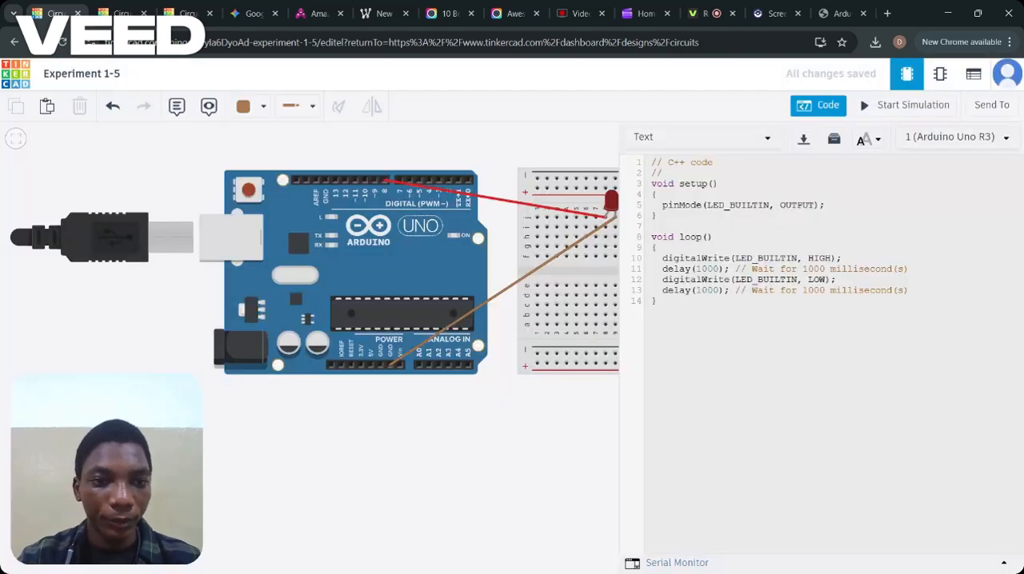
Delete both delay lines and the digitalWrite LOW line from loop(), keeping only the digitalWrite HIGH line.
left_click_drag(652, 301, 824, 290)
left_click(662, 280)
key("BackSpace")
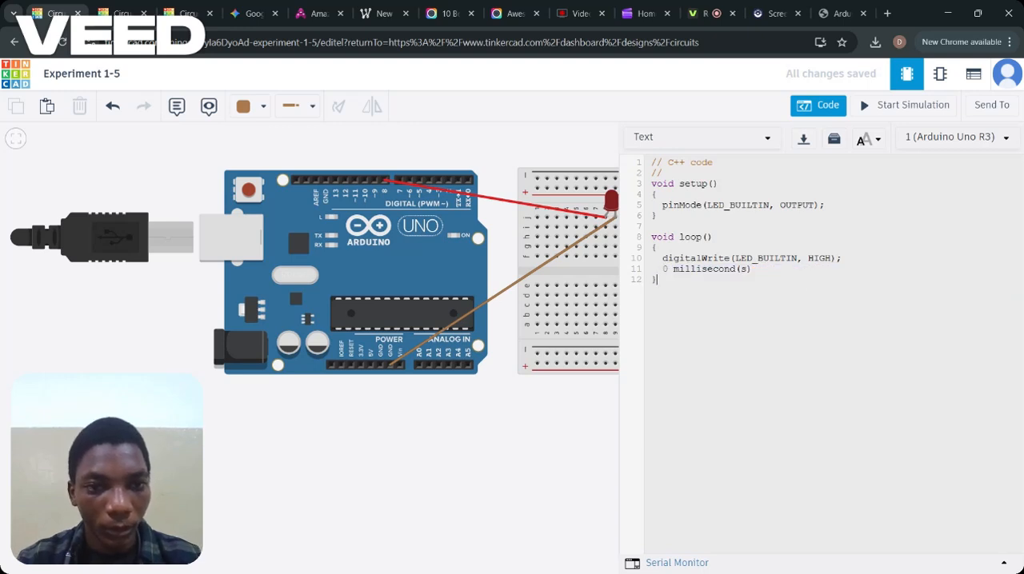
left_click_drag(657, 280, 751, 270)
left_click(662, 270)
key("BackSpace")
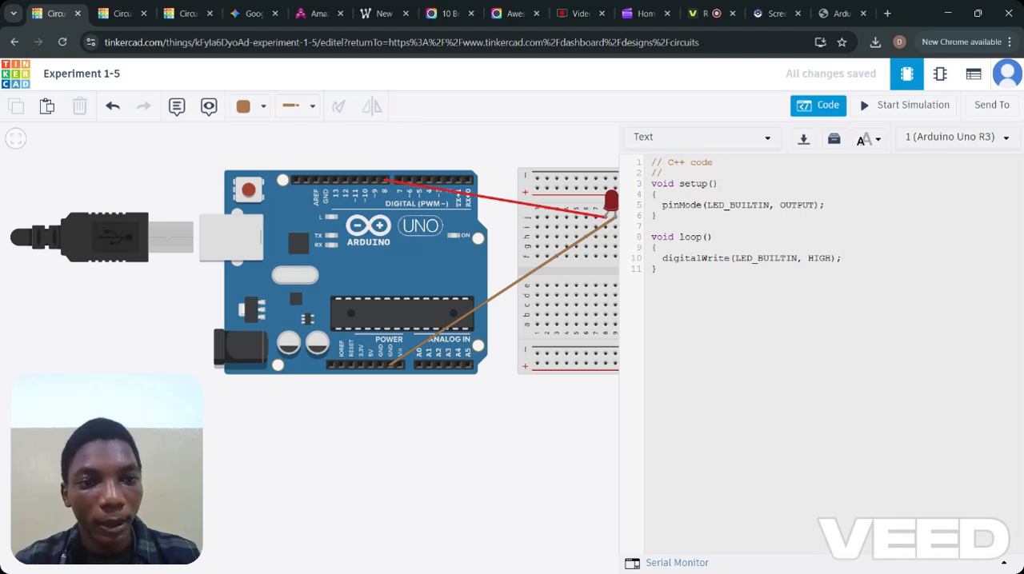
Replace LED_BUILTIN with pin 8 in the loop's digitalWrite statement so it reads digitalWrite(8, HIGH);.
key("BackSpace")
key("BackSpace")
key("BackSpace")
key("BackSpace")
key("BackSpace")
key("BackSpace")
key("BackSpace")
key("BackSpace")
key("BackSpace")
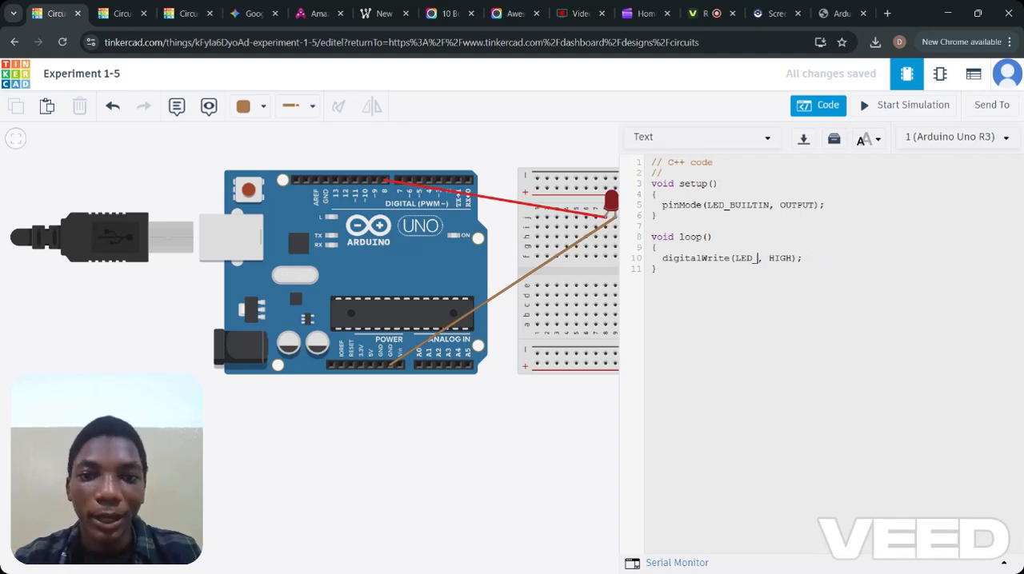
key("BackSpace")
key("BackSpace")
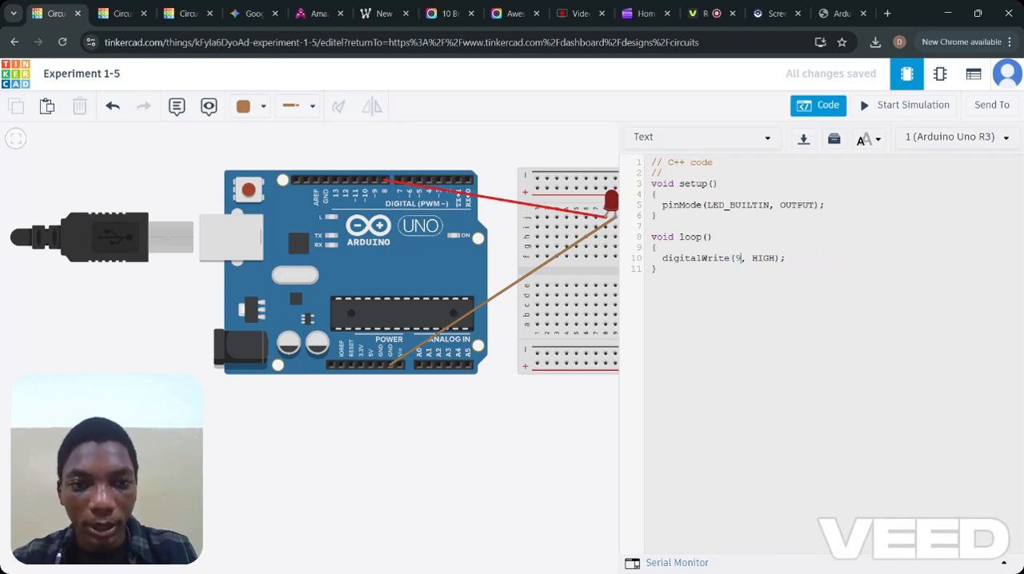
type("8")
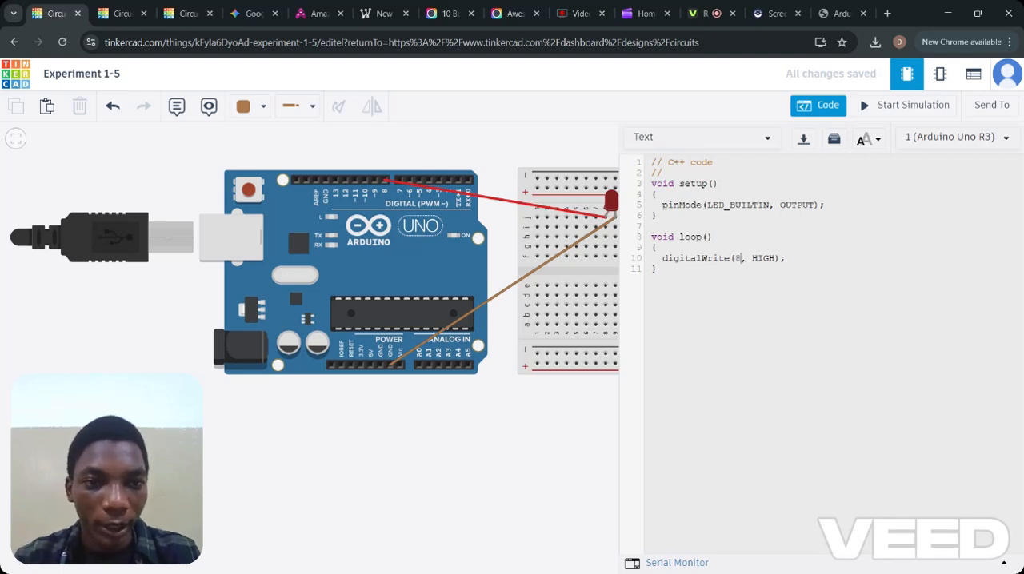
Replace LED_BUILTIN with pin 8 in setup() so the statement reads pinMode(8, OUTPUT);.
key("BackSpace")
key("BackSpace")
key("BackSpace")
key("BackSpace")
key("BackSpace")
key("BackSpace")
key("BackSpace")
key("BackSpace")
key("BackSpace")
key("BackSpace")
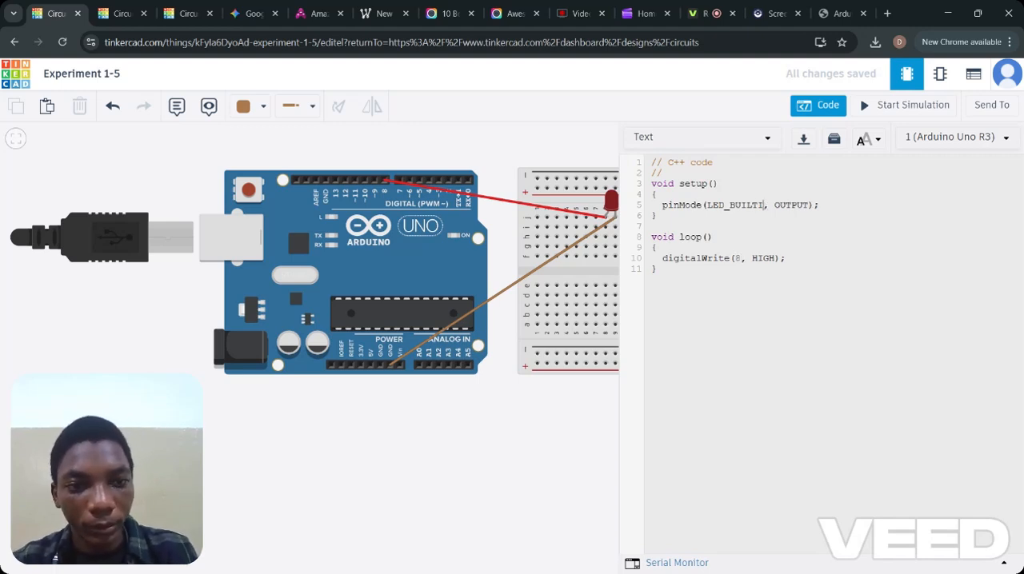
key("BackSpace")
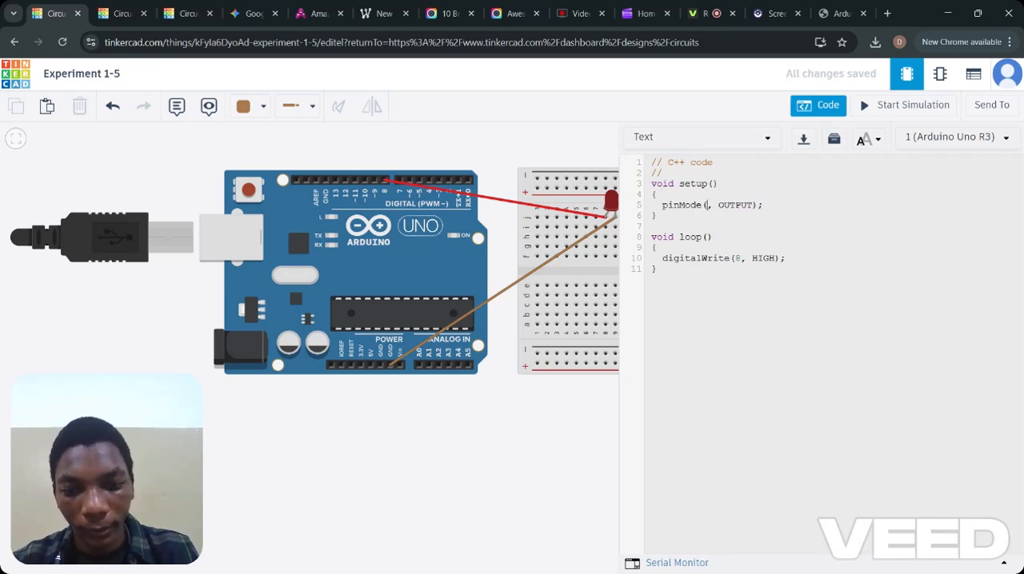
type("8")
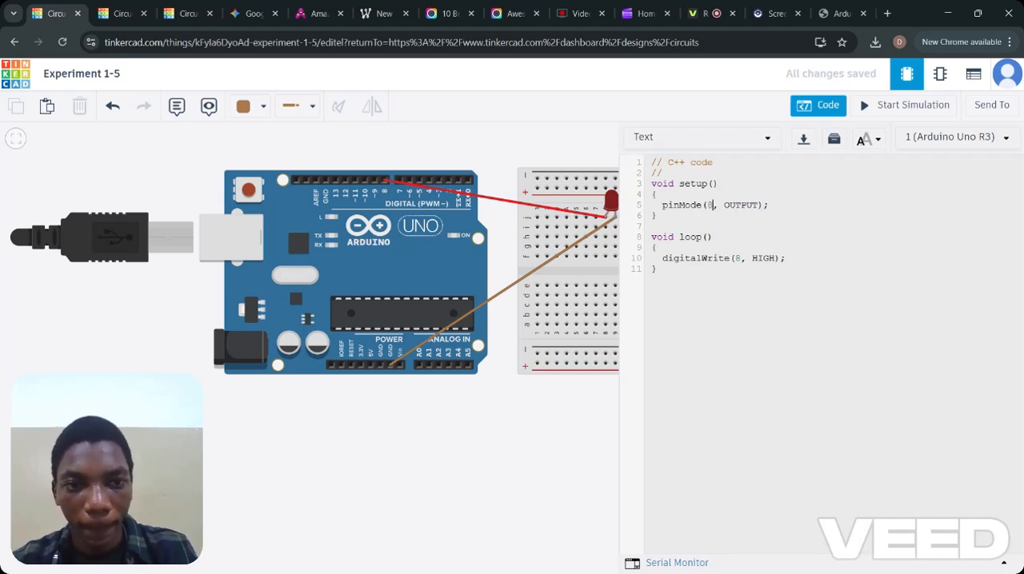
Run the simulation and hide the code to inspect how the Arduino and LED behave in the whole circuit.
left_click(886, 114)
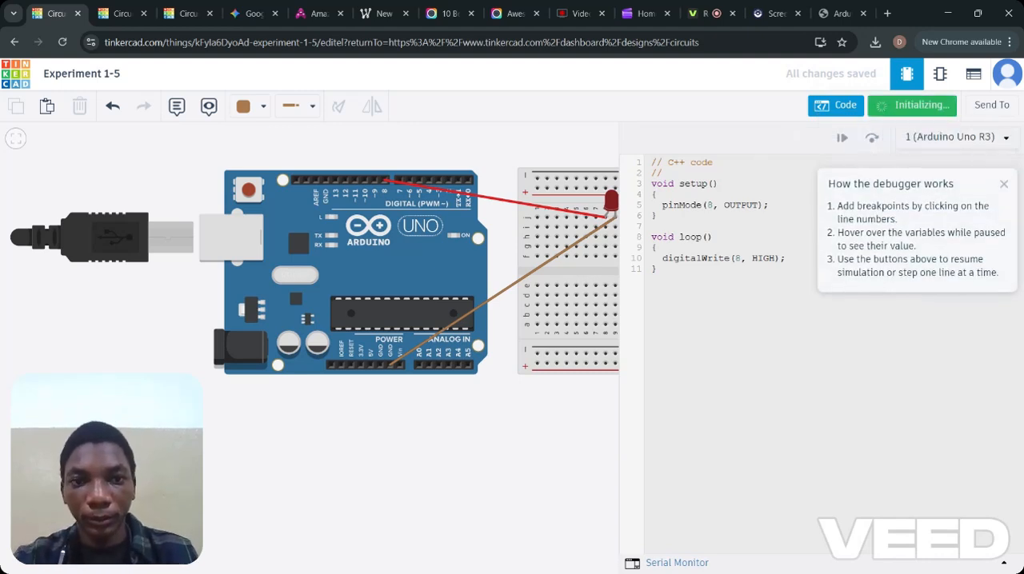
left_click(547, 288)
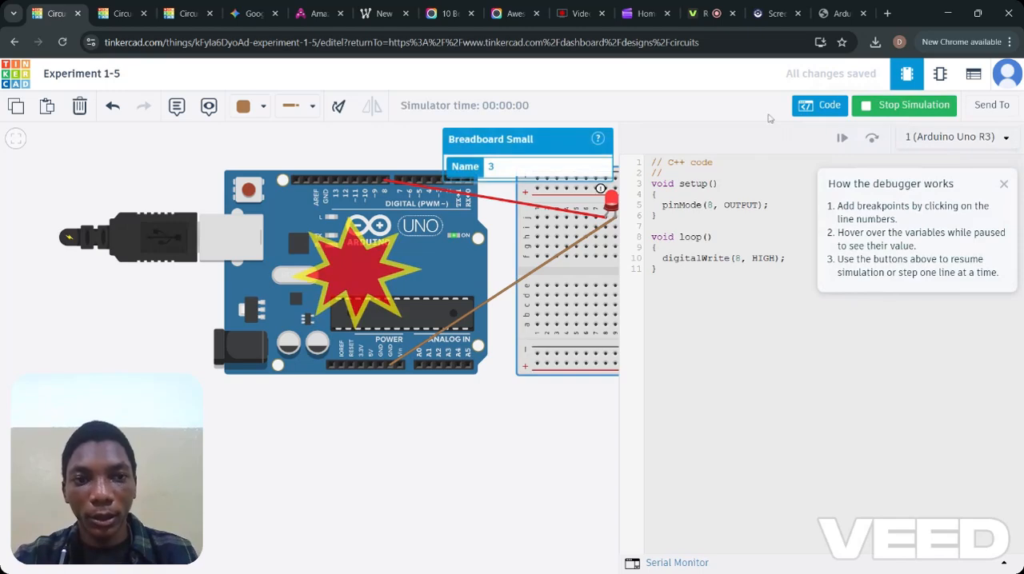
left_click(821, 105)
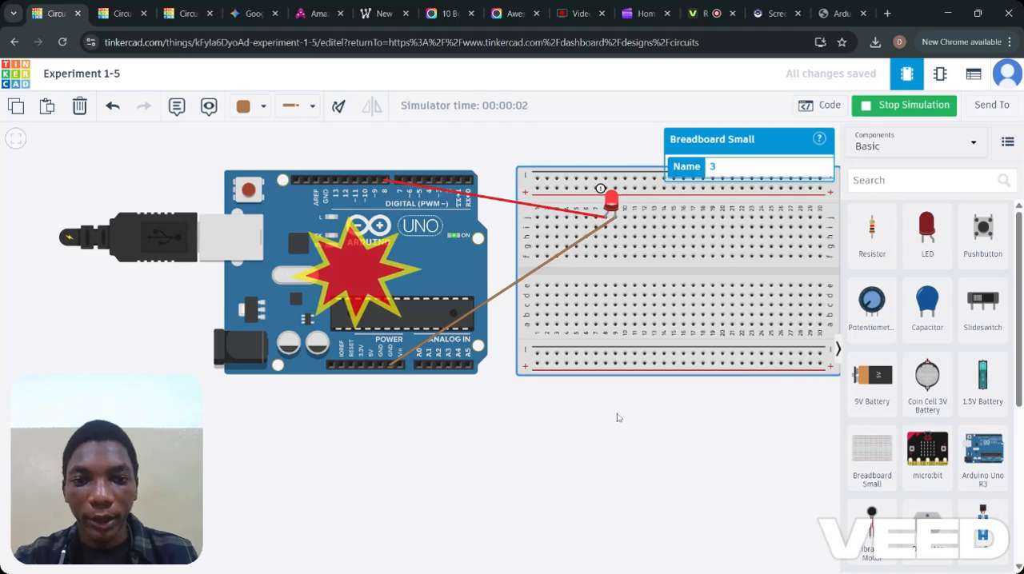
left_click_drag(616, 417, 589, 427)
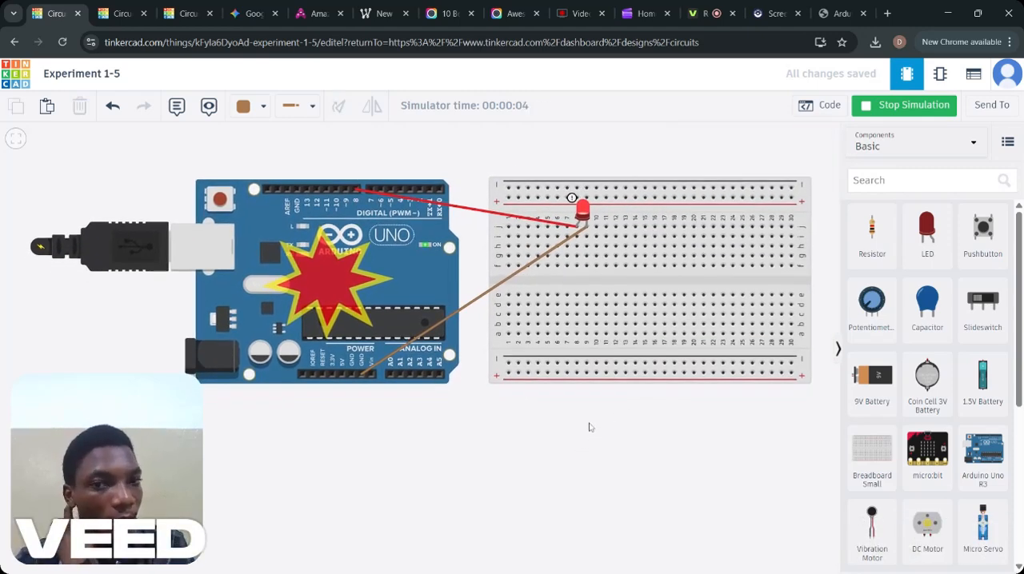
mouse_move(402, 278)
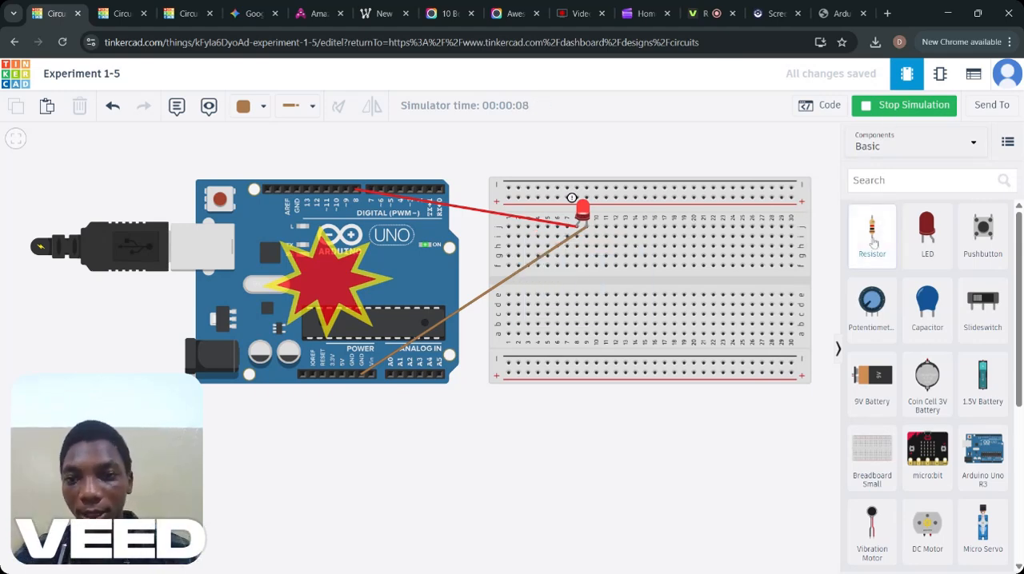
Add a 220 Ω resistor, rotated horizontally, to the breadboard just below the LED, starting in the column of the LED leg wired to pin 8.
left_click_drag(872, 240, 676, 281)
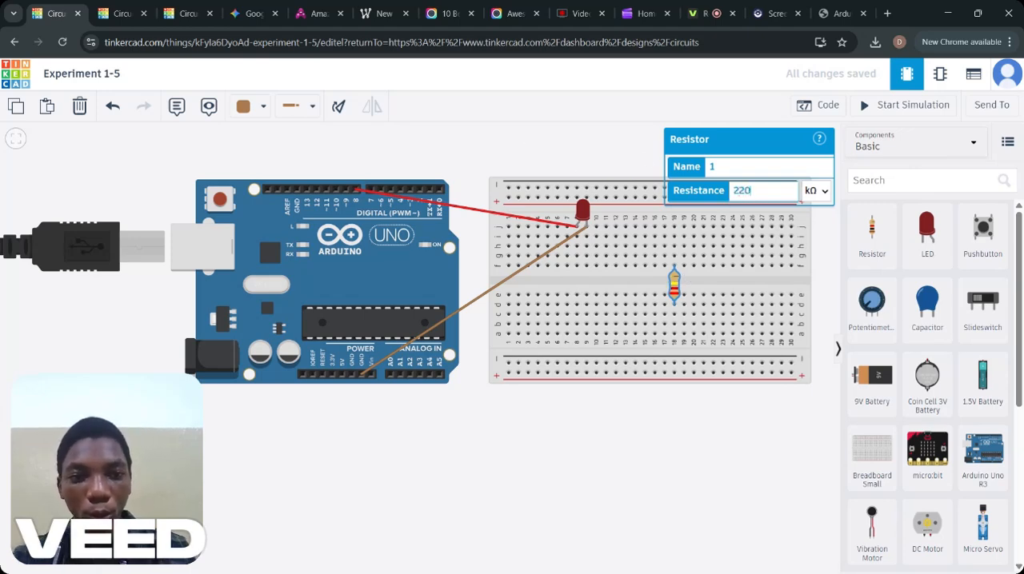
left_click(821, 208)
left_click(339, 105)
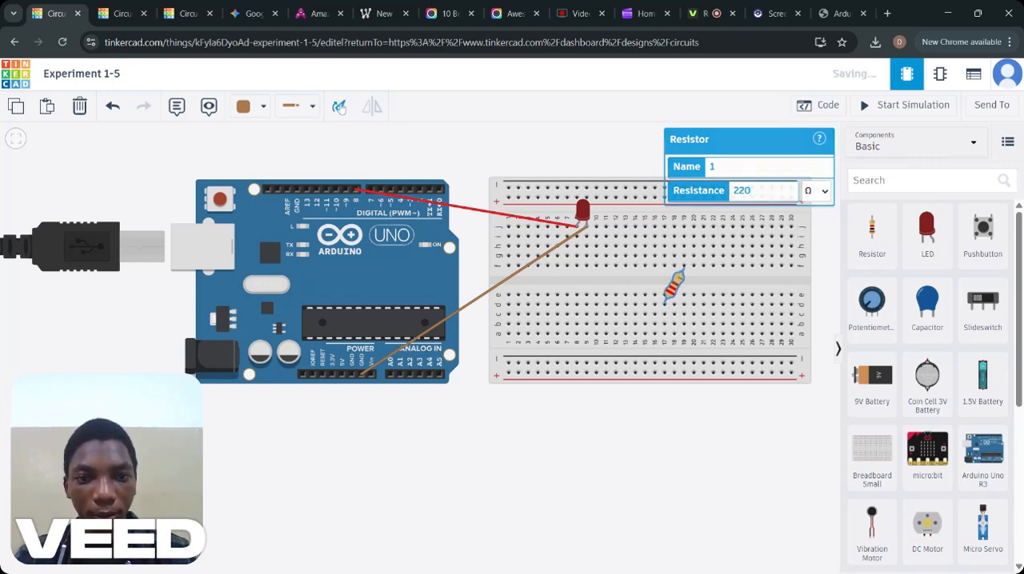
left_click(338, 105)
left_click(338, 105)
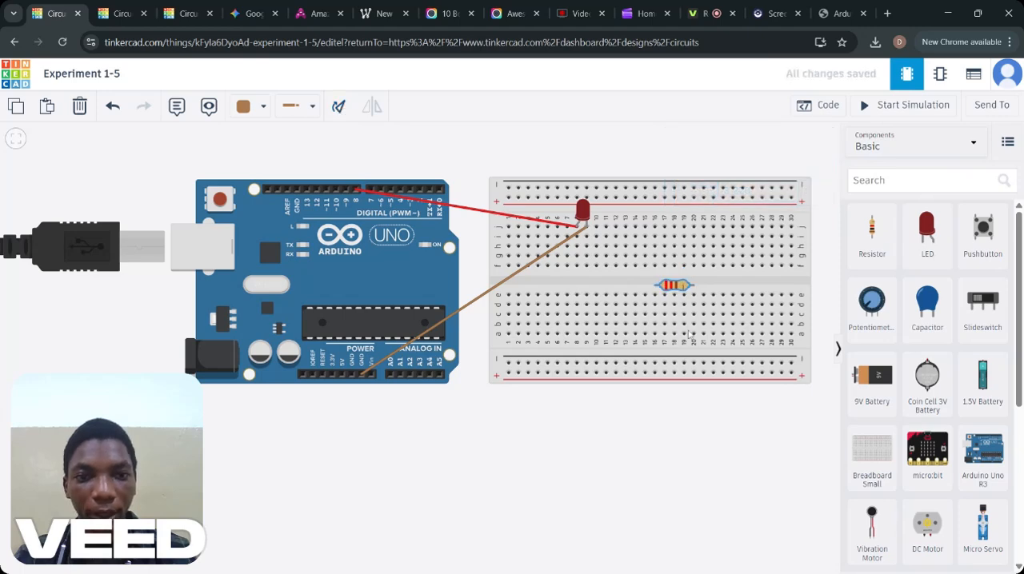
left_click_drag(674, 288, 596, 241)
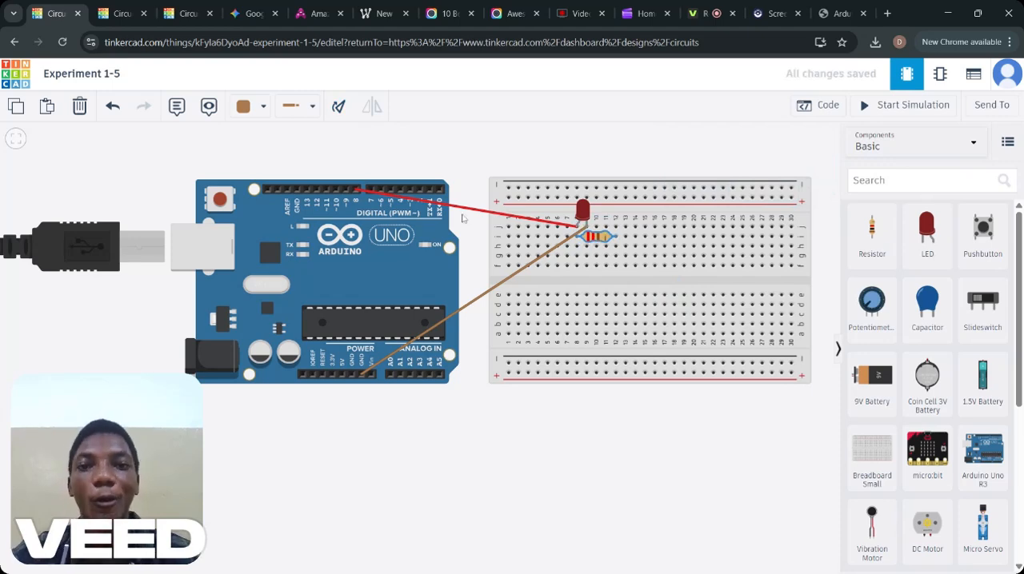
Delete the red wire between Arduino pin 8 and the LED.
left_click(432, 203)
key("Delete")
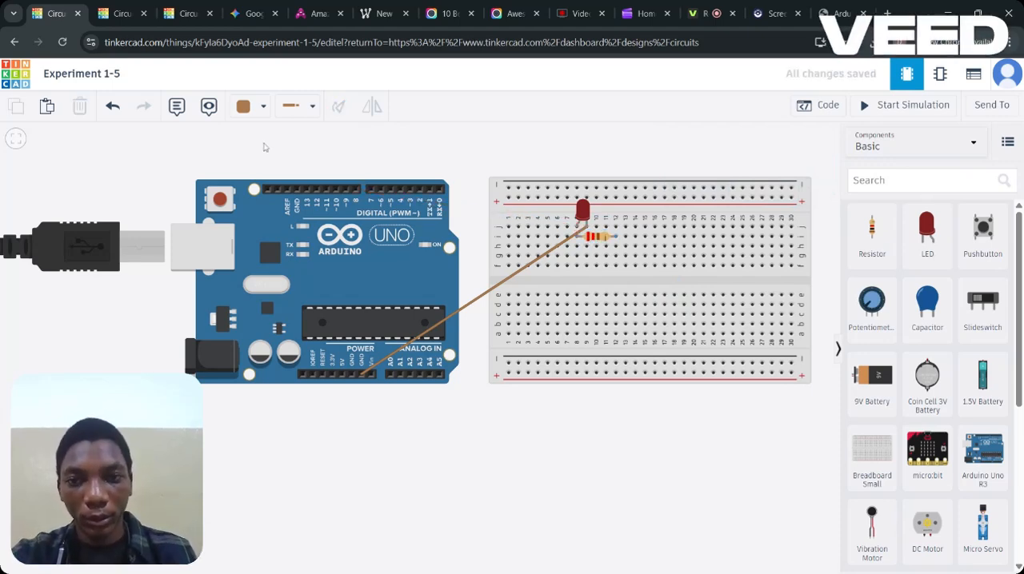
left_click(358, 189)
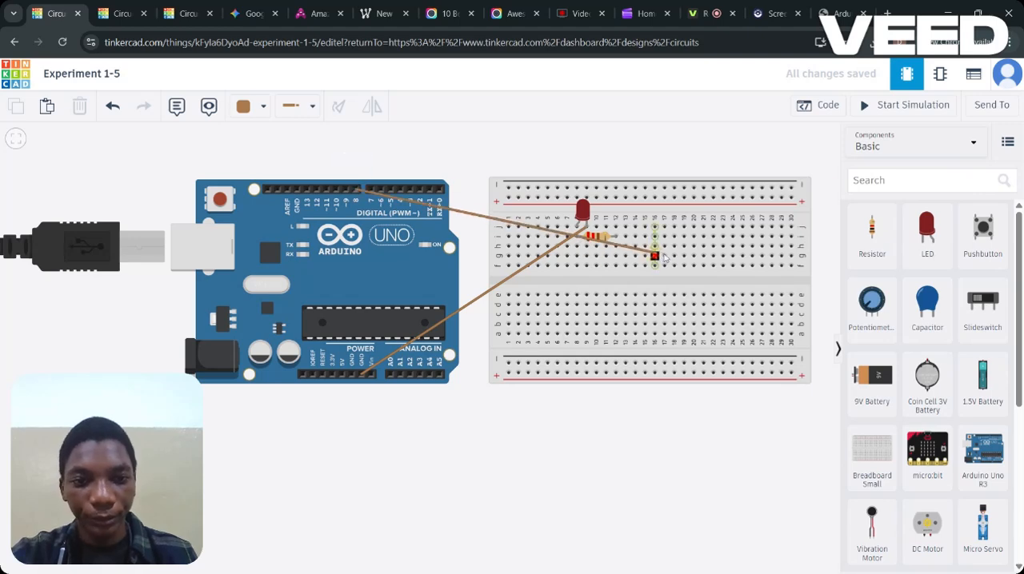
left_click(634, 237)
mouse_move(634, 236)
left_mouse_down()
mouse_move(617, 240)
mouse_move(672, 312)
mouse_move(616, 240)
left_mouse_up()
key("Escape")
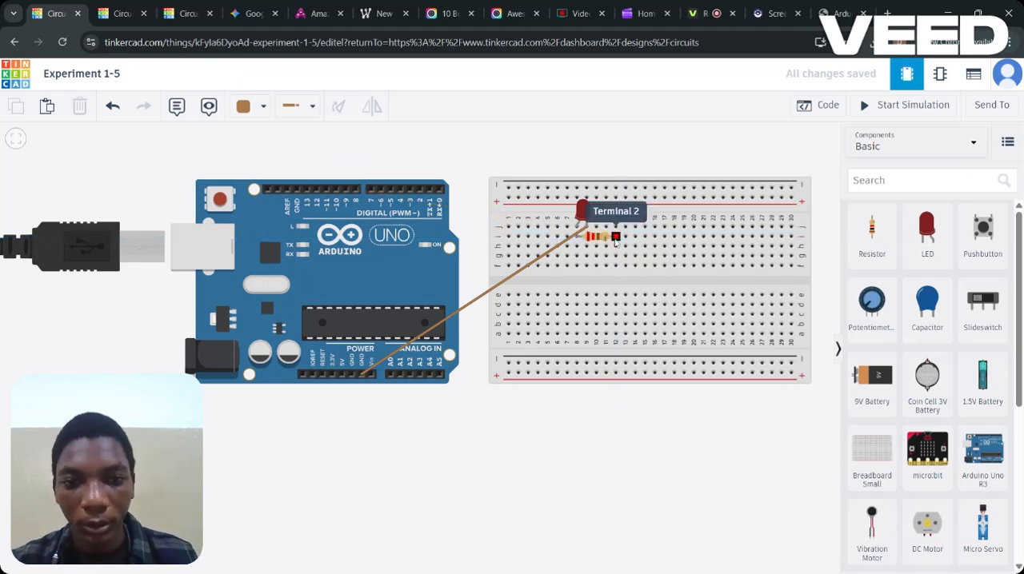
Wire Arduino pin 8 to the resistor's free end (Terminal 2) and colour the wire red.
left_click(357, 190)
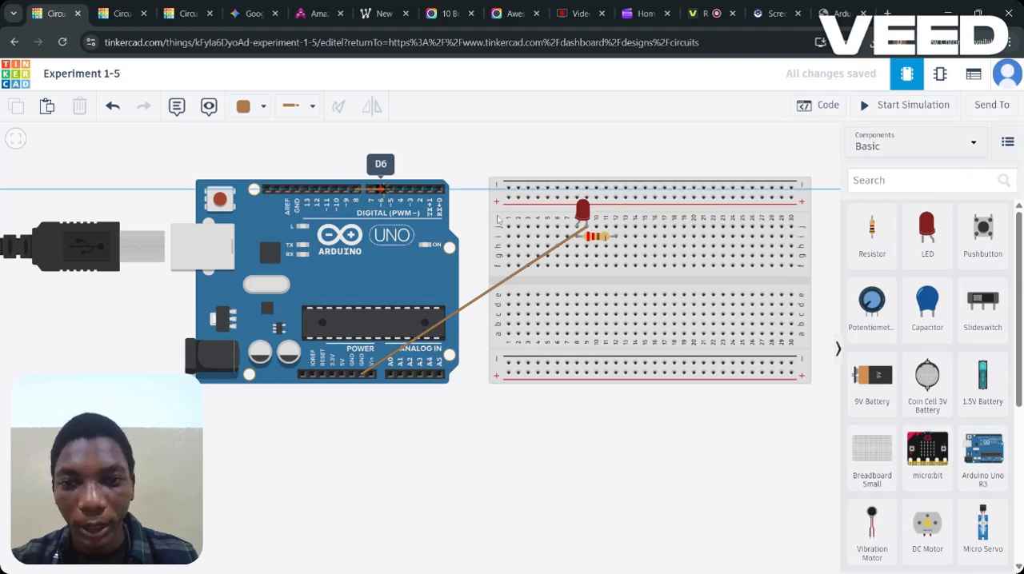
left_click(616, 237)
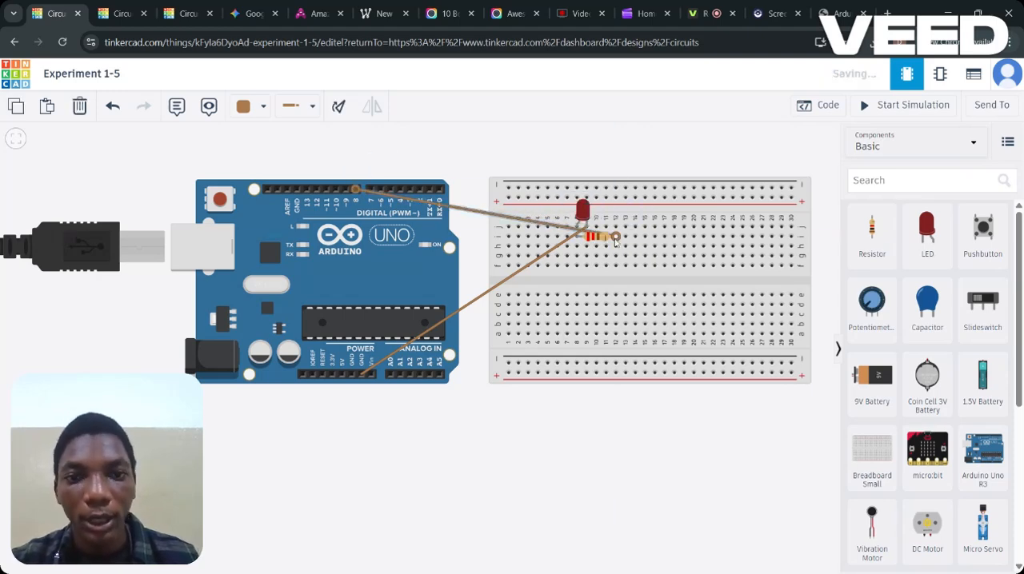
left_click(302, 108)
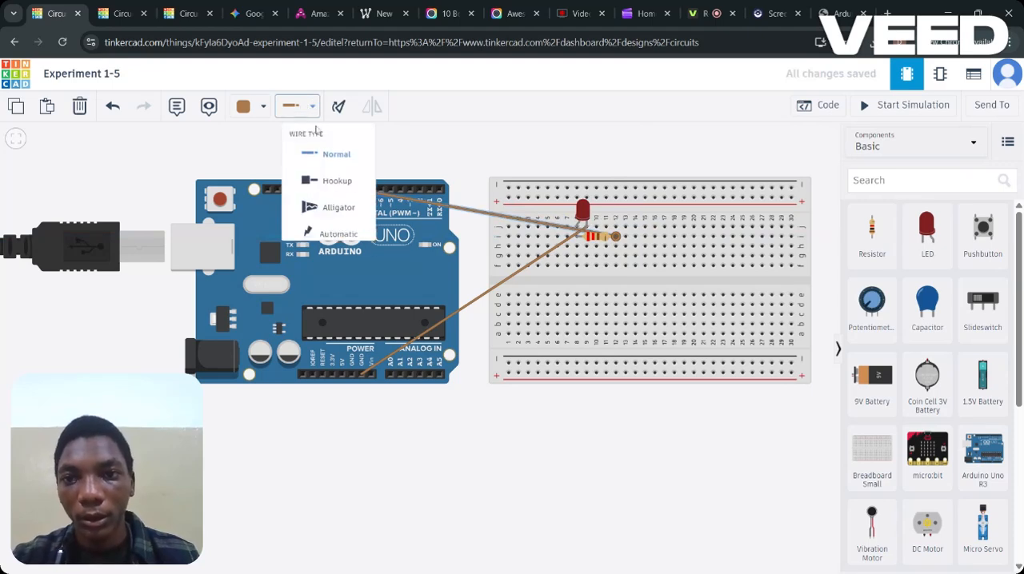
left_click(264, 107)
left_click(276, 172)
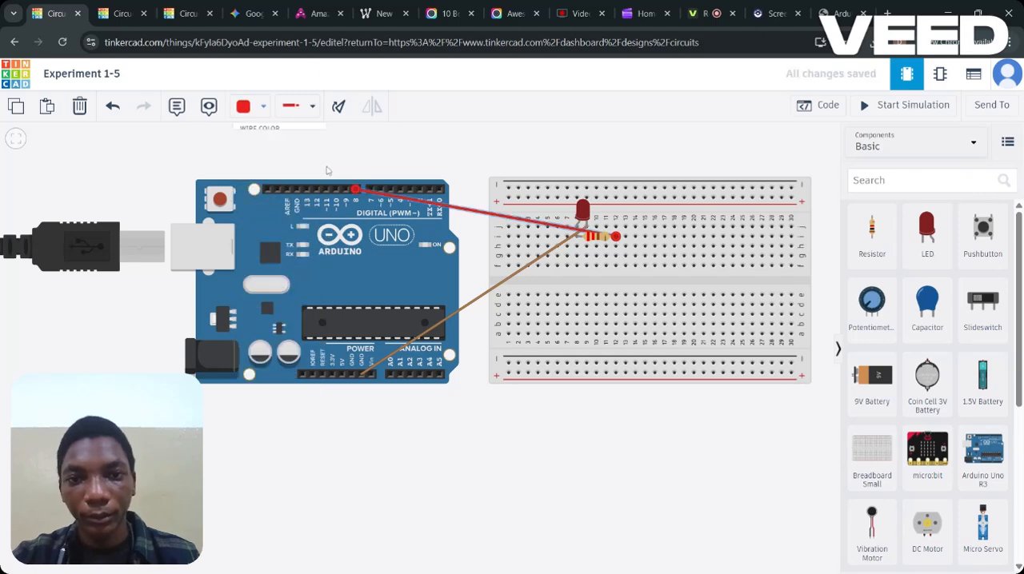
Run the simulation to check the LED with its resistor, rerun it with the Arduino code shown, and stop it.
left_click(911, 106)
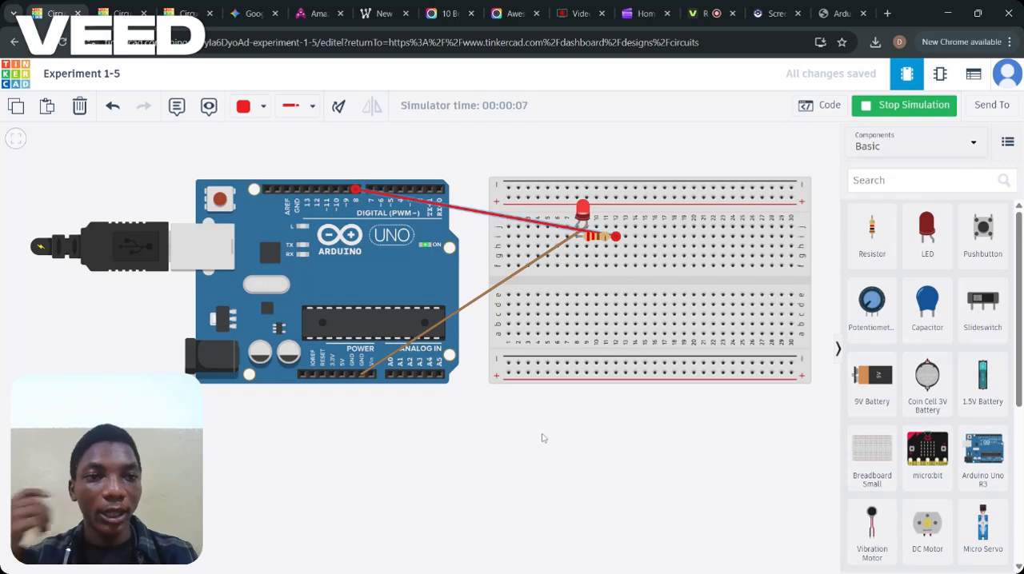
left_click(915, 108)
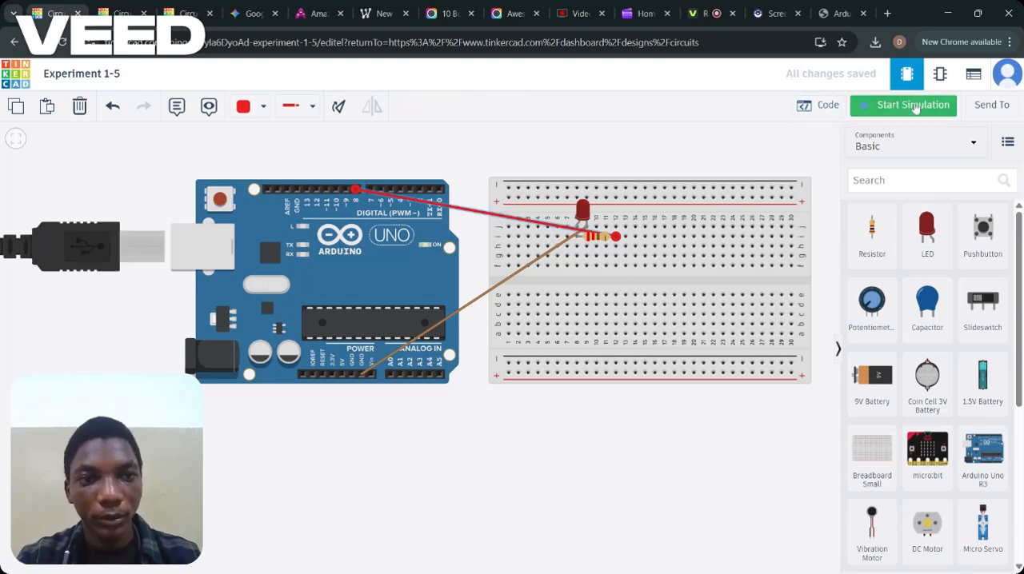
left_click(894, 109)
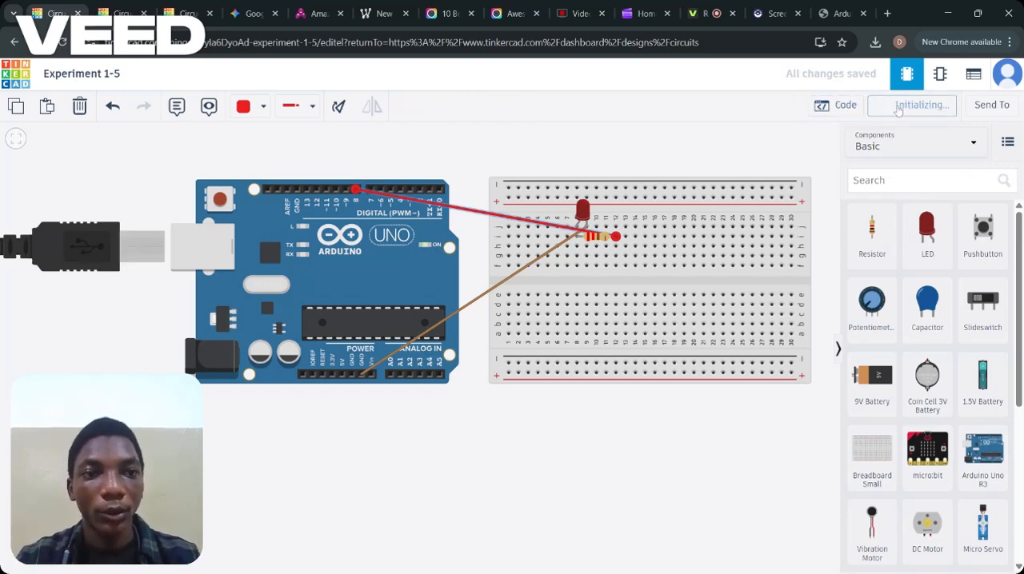
left_click(832, 104)
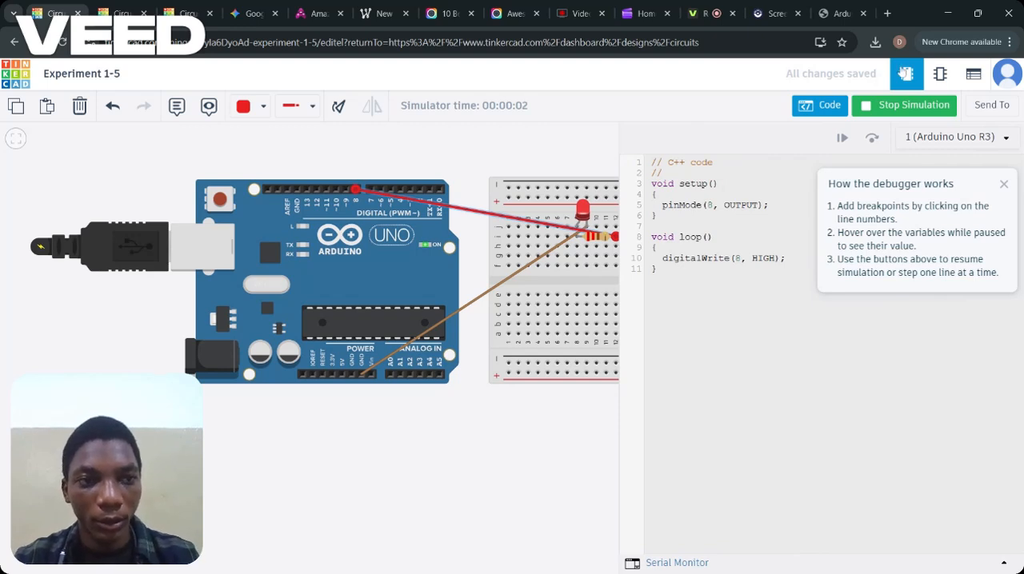
left_click(907, 108)
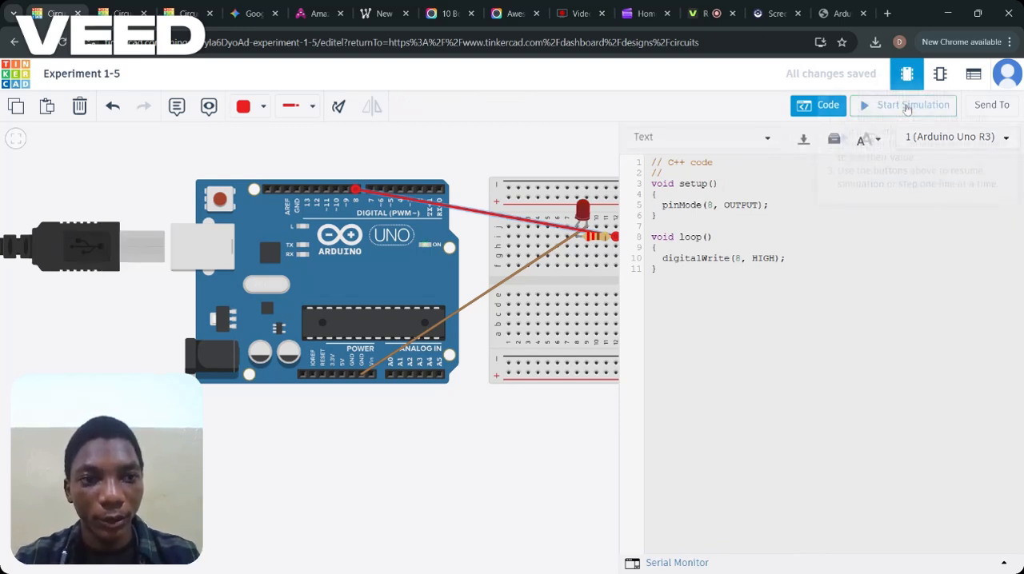
Change the state in loop()'s digitalWrite statement to LOW so it reads digitalWrite(8, LOW);.
key("BackSpace")
key("BackSpace")
key("BackSpace")
key("BackSpace")
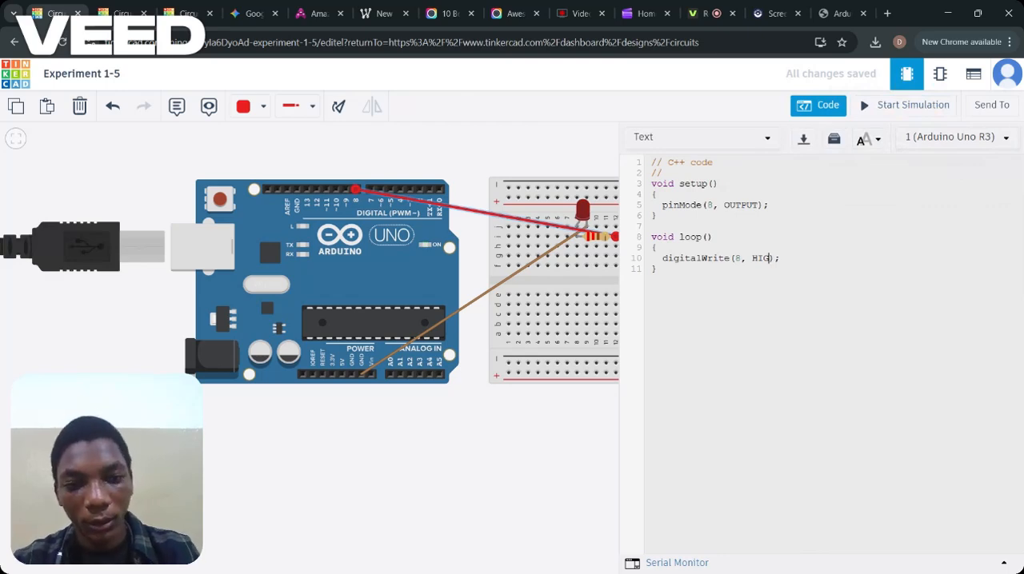
type("LOW")
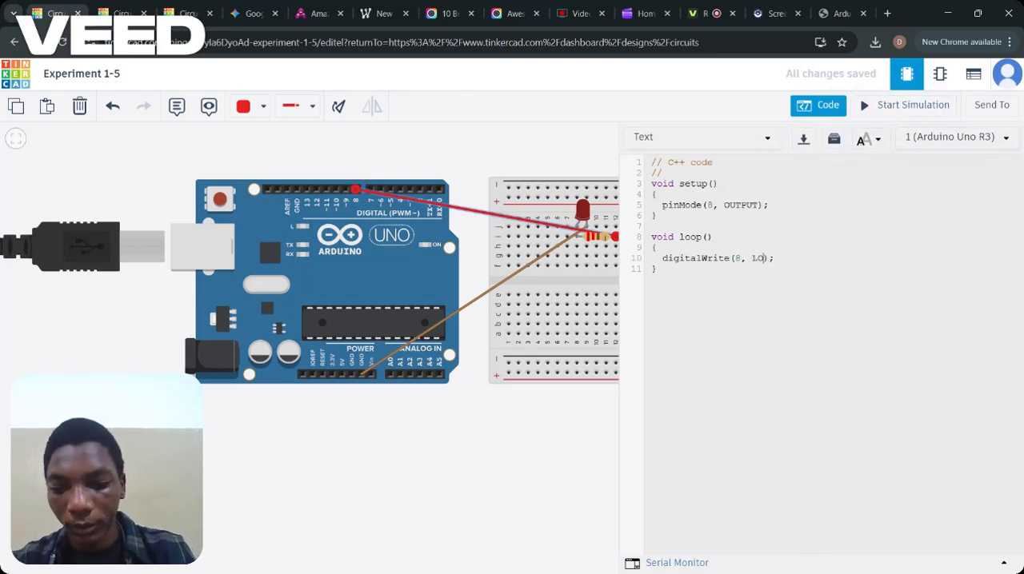
Run the simulation to check how the LED responds to the LOW output, and stop it.
left_click(885, 107)
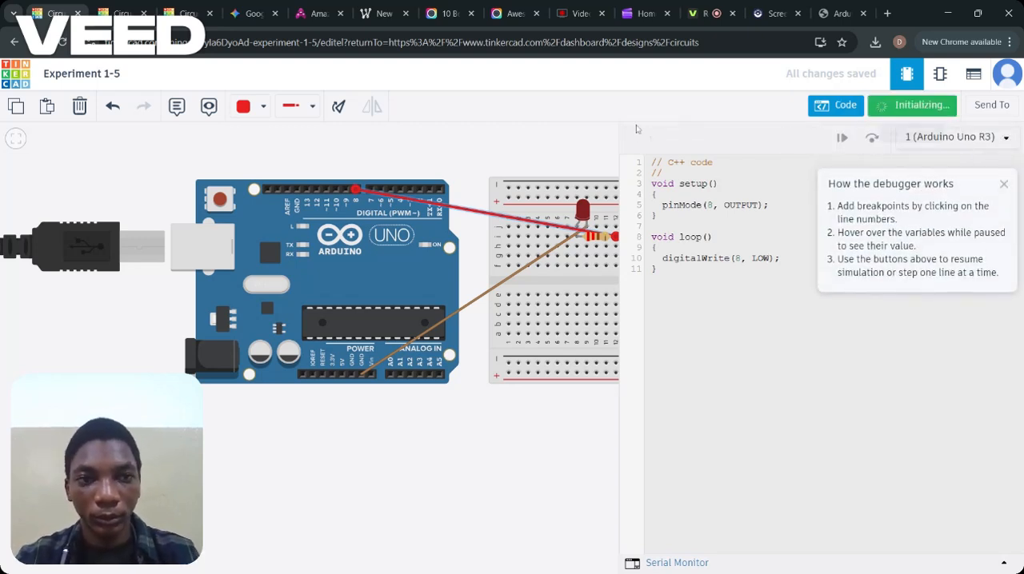
left_click(592, 146)
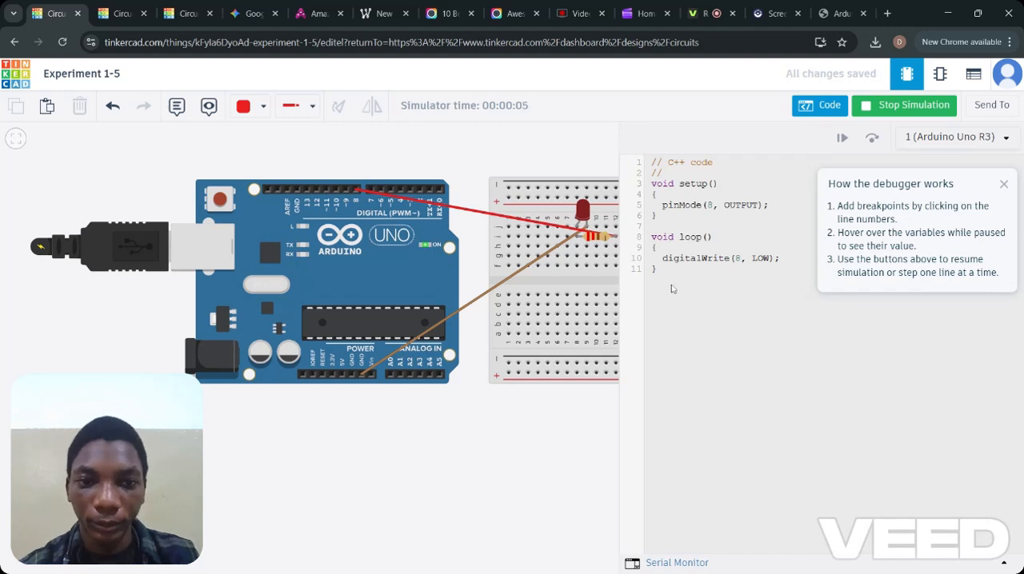
left_click(887, 107)
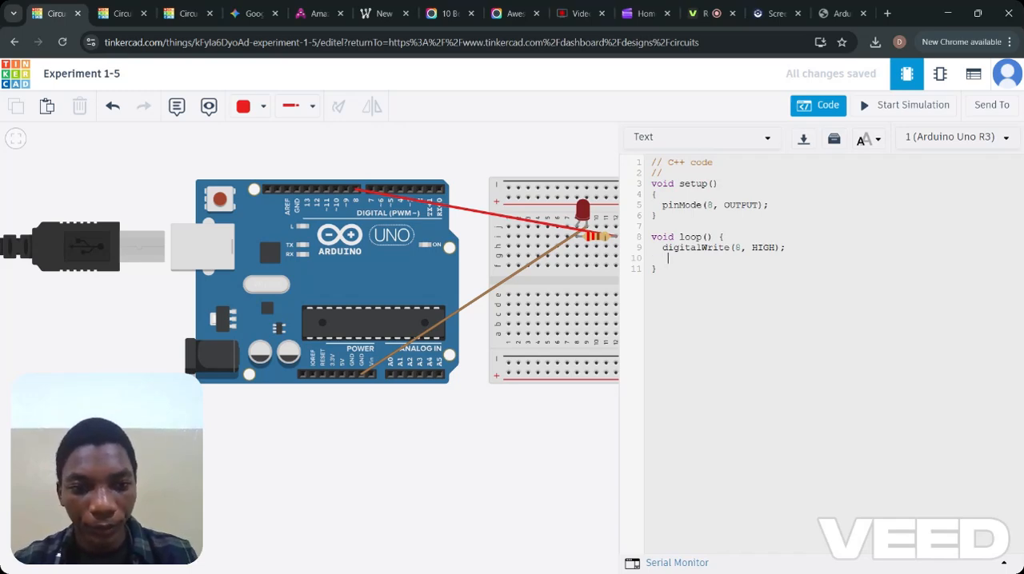
Add delay(1000) on the line below digitalWrite(8, HIGH); in loop(), followed by a new line.
type("del")
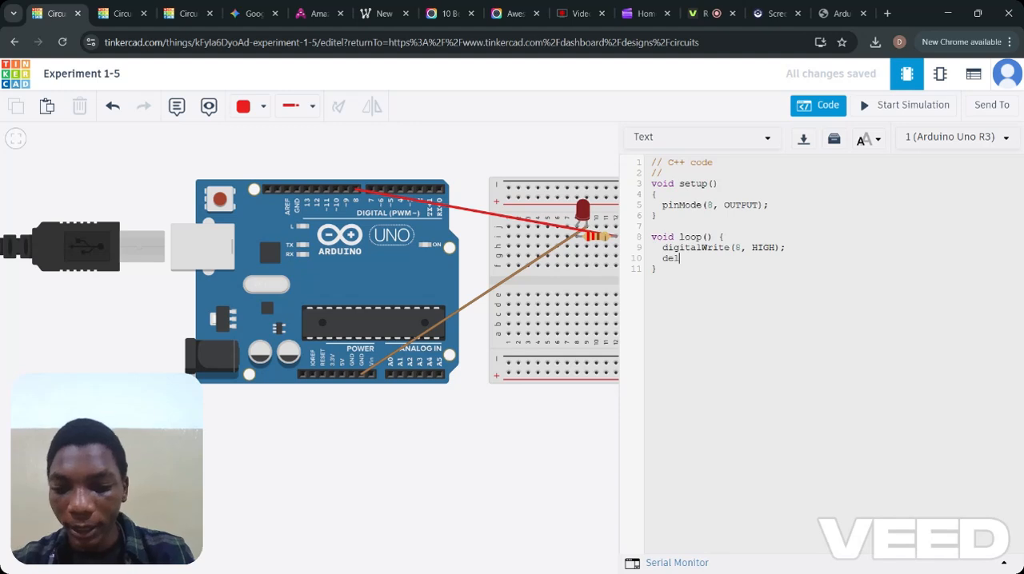
type("ay")
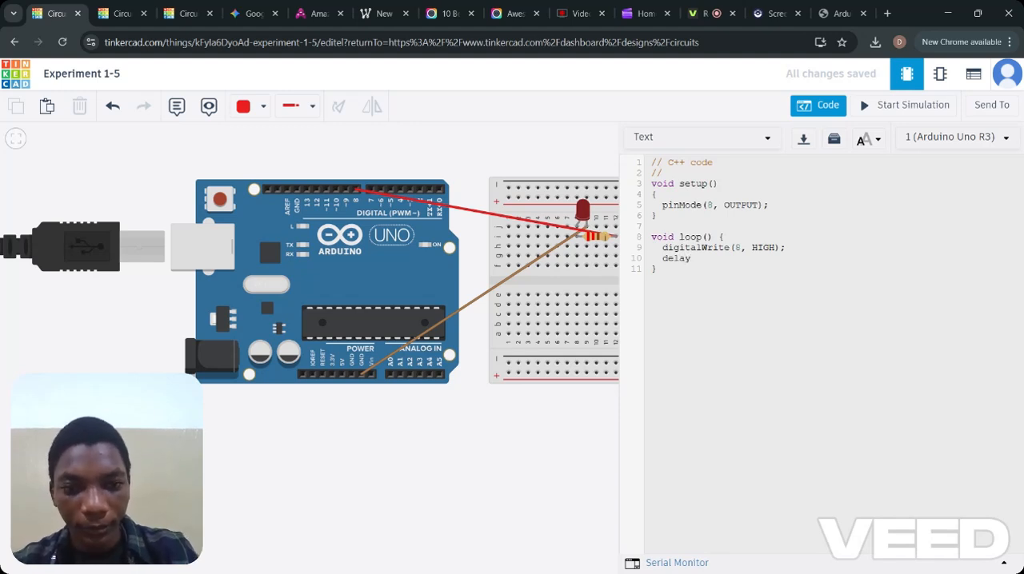
type("(1000")
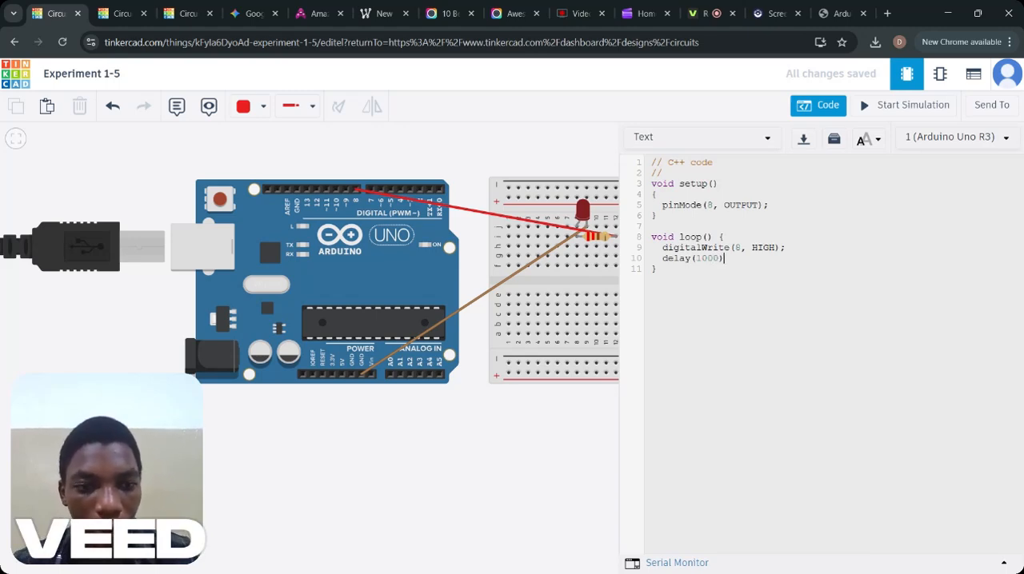
key("Return")
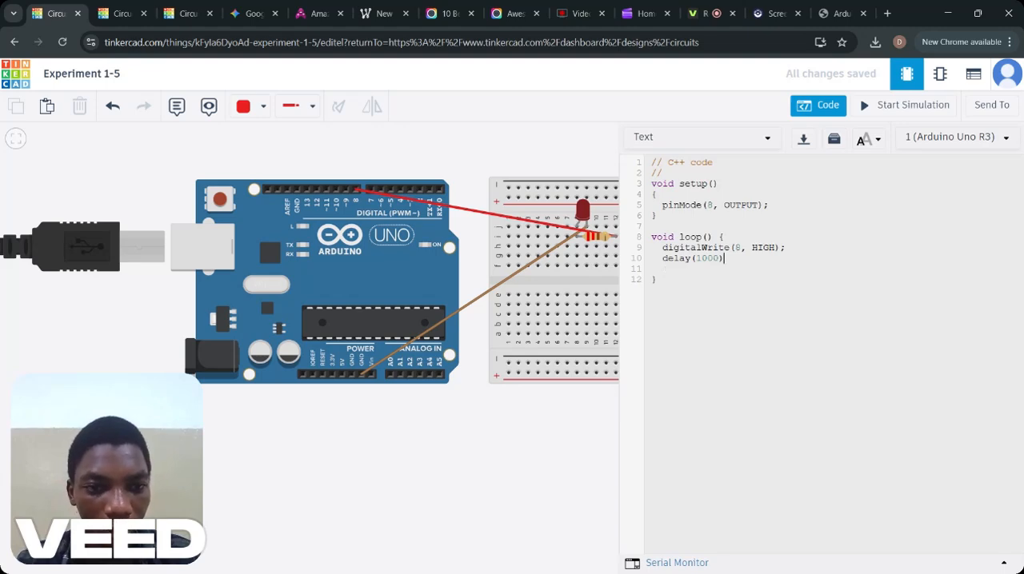
Duplicate the digitalWrite(8, HIGH); and delay(1000) lines below the existing pair in loop(), with matching indentation.
left_click_drag(723, 259, 649, 250)
key("ctrl+c")
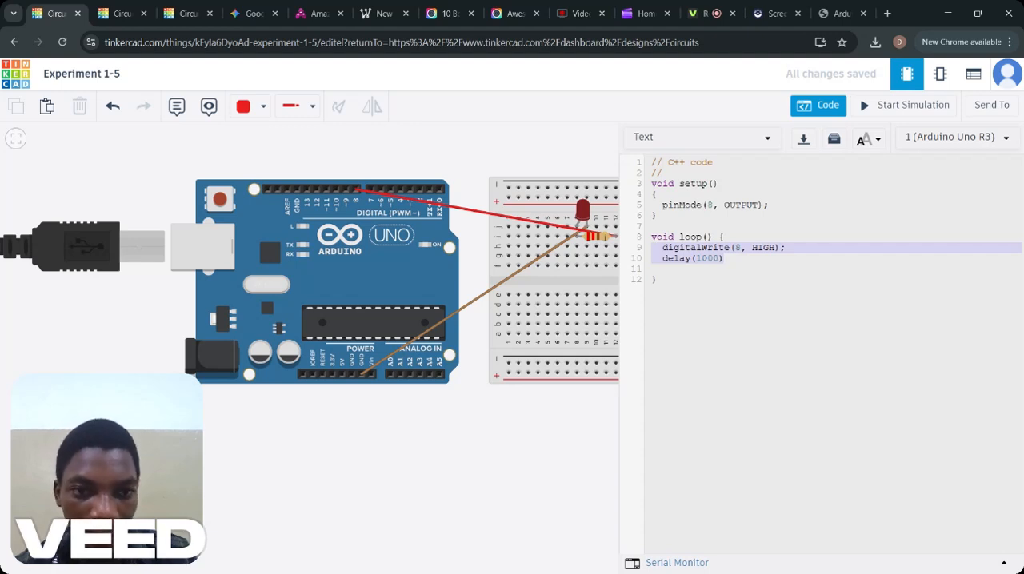
left_click(657, 280)
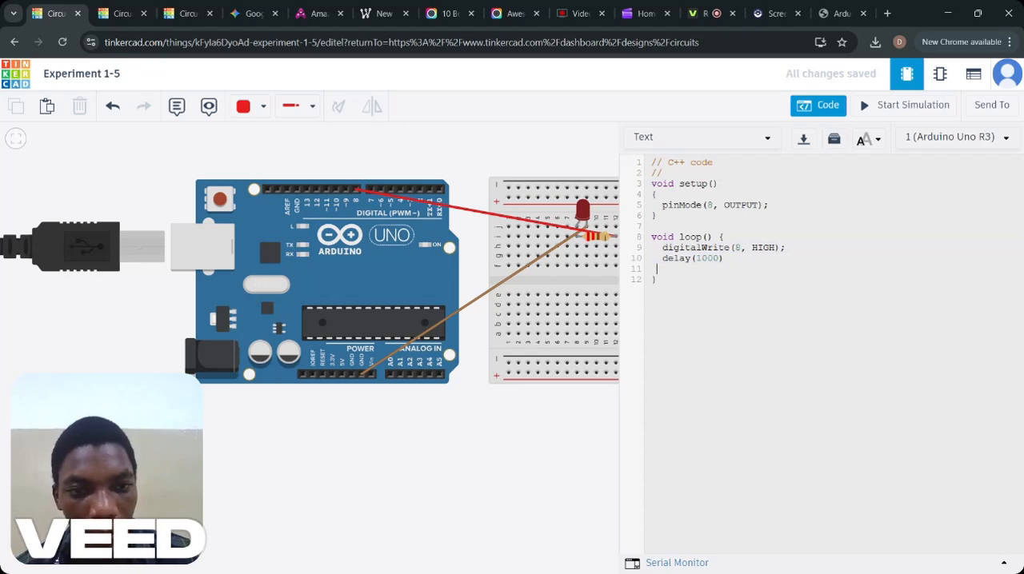
key("BackSpace")
key("Return")
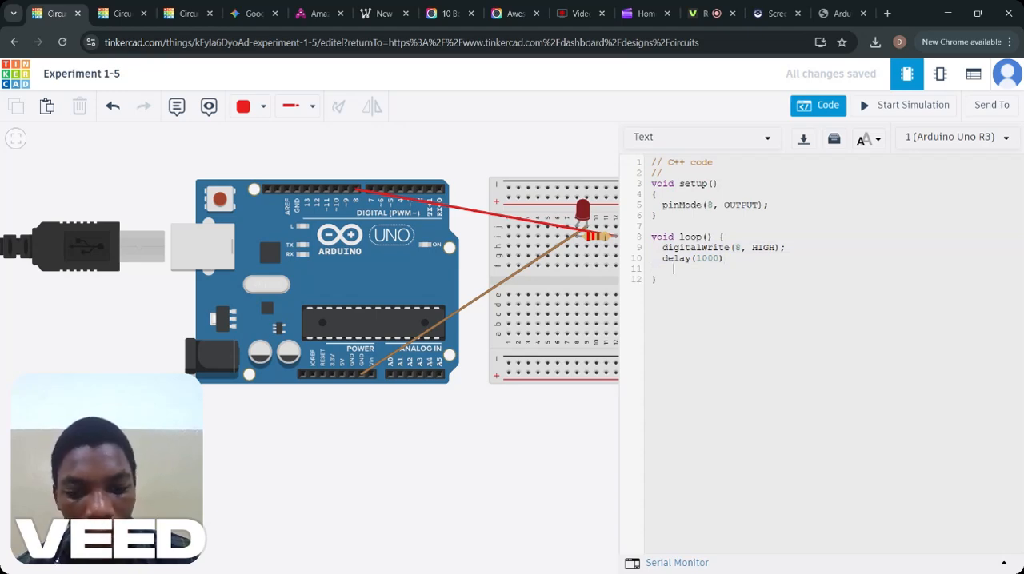
key("ctrl+v")
left_click(685, 270)
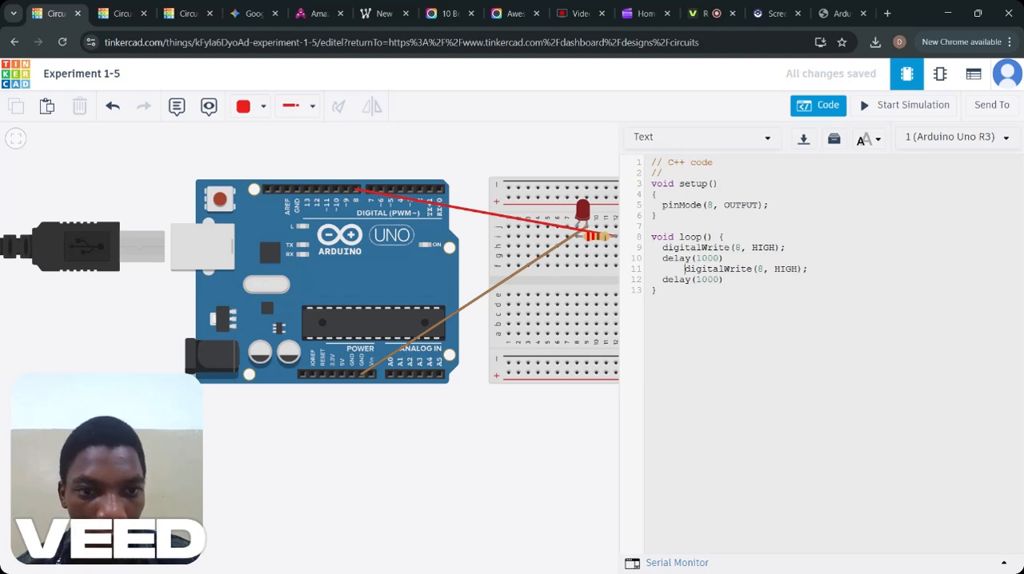
key("BackSpace")
key("BackSpace")
key("BackSpace")
key("BackSpace")
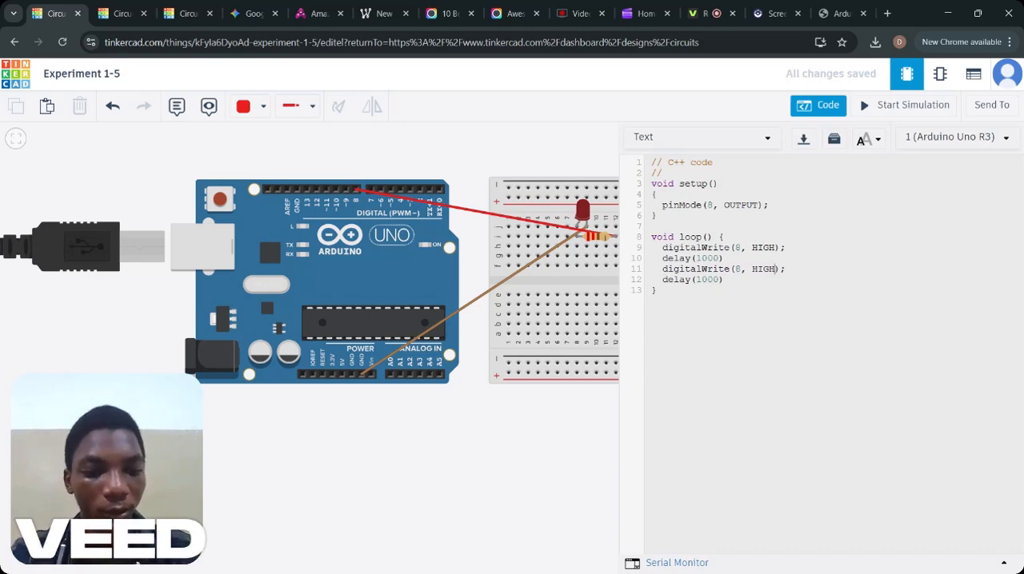
Set the second digitalWrite statement in loop() to LOW, in capitals, and try running the simulation.
key("BackSpace")
key("BackSpace")
key("BackSpace")
key("BackSpace")
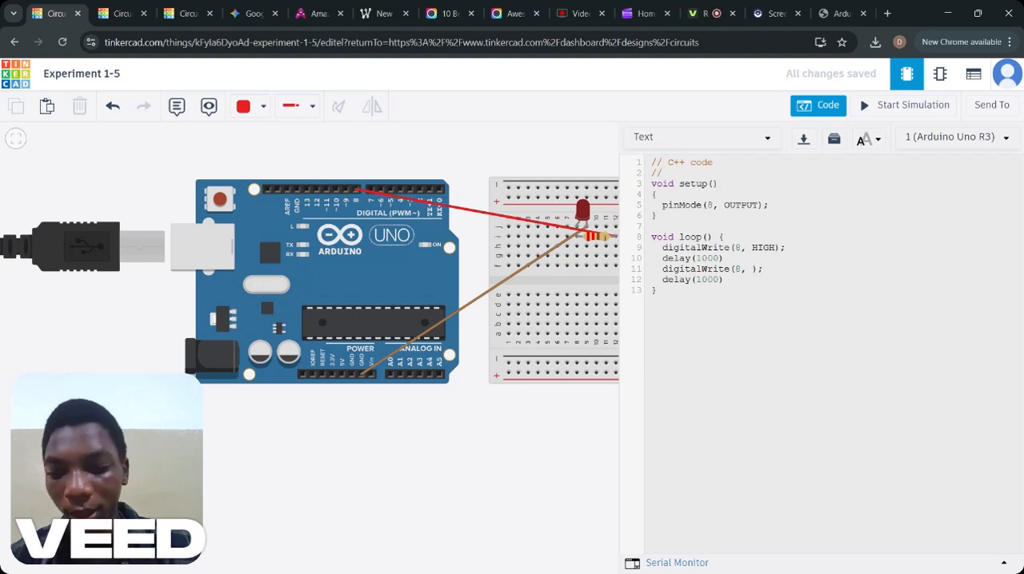
type("Low")
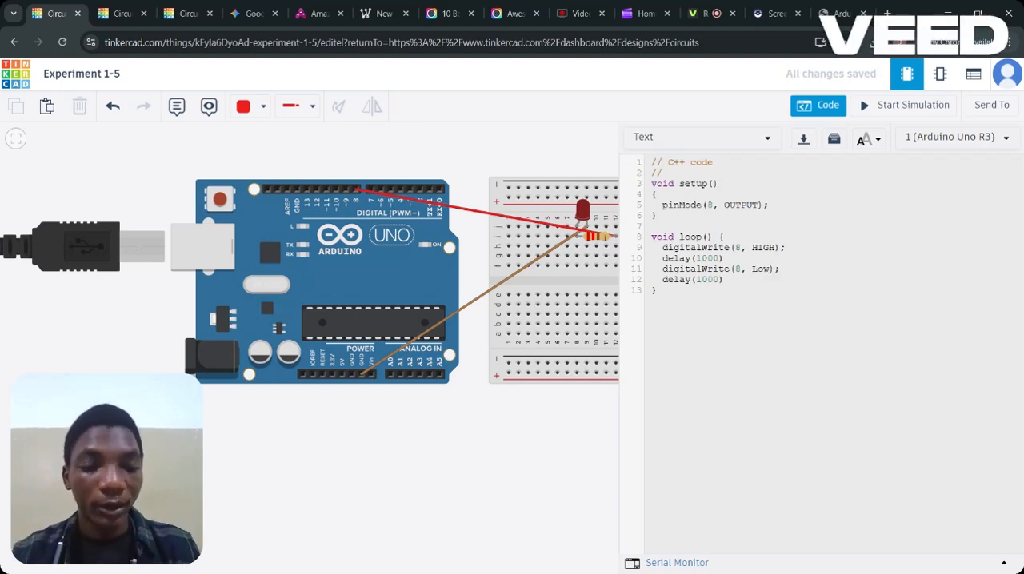
key("BackSpace")
key("BackSpace")
key("BackSpace")
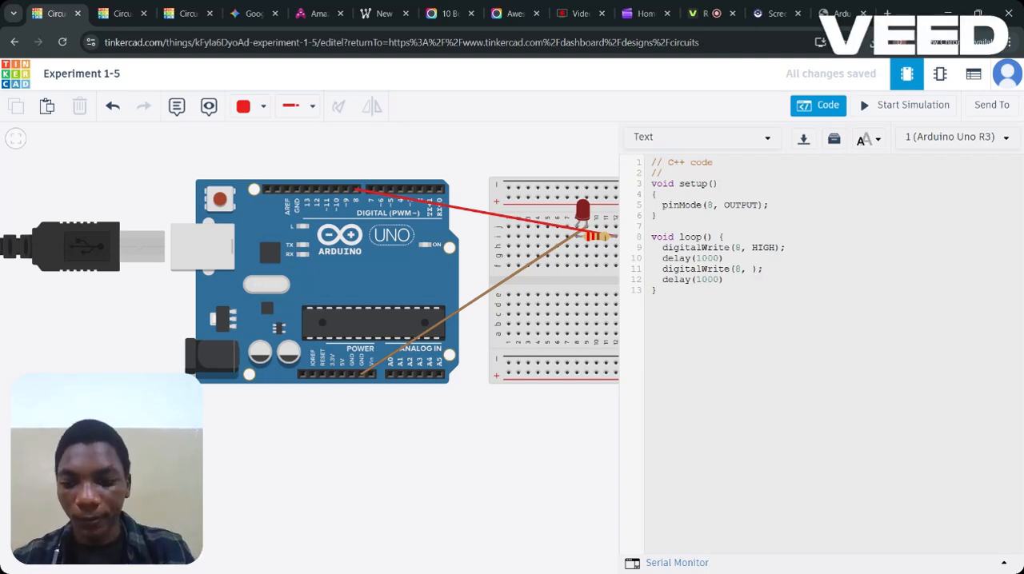
type("LOW")
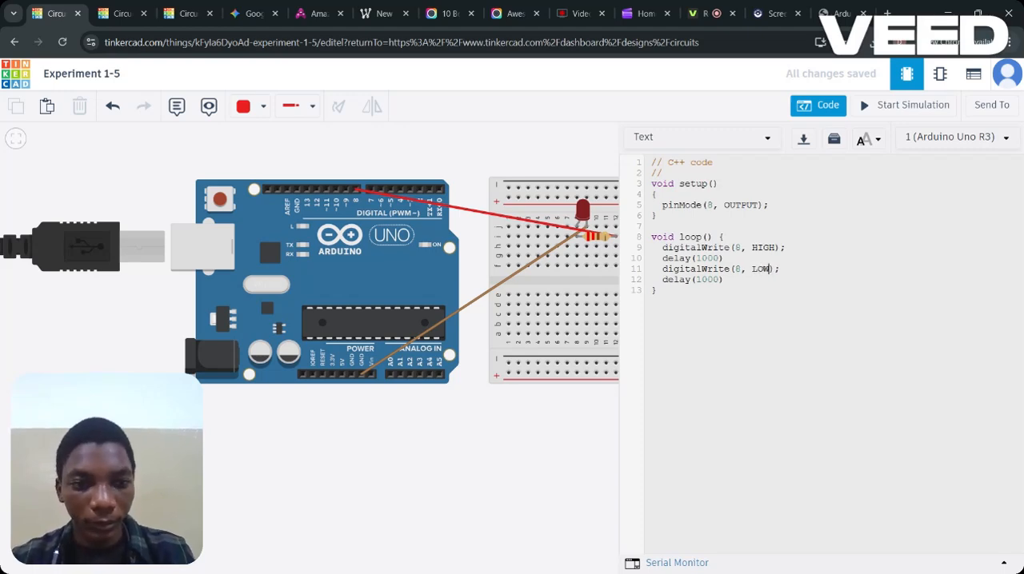
left_click(907, 107)
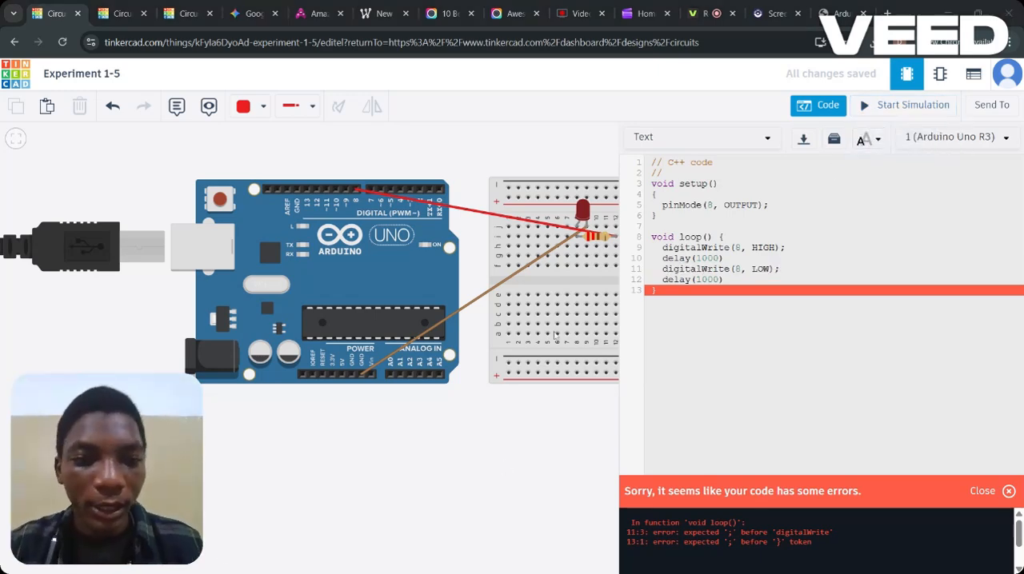
Add the missing semicolon after both delay(1000) statements and start the simulation.
left_click(724, 258)
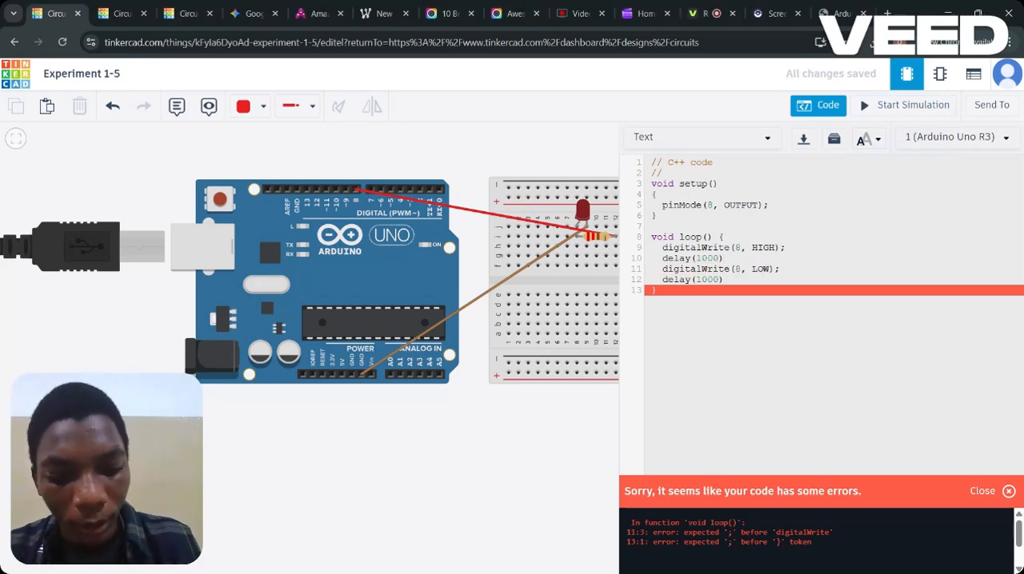
type(";")
left_click(723, 279)
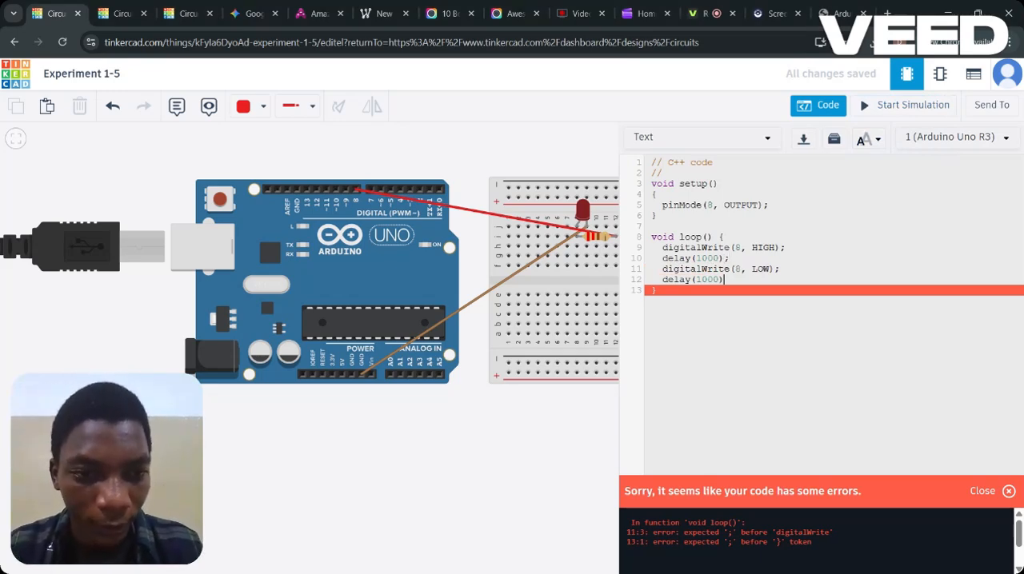
type(";")
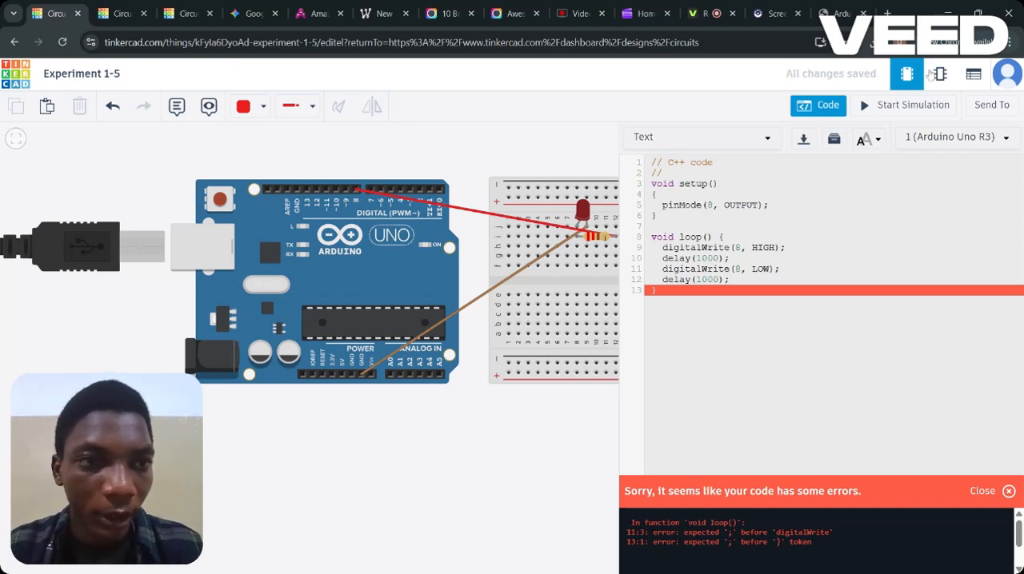
left_click(916, 106)
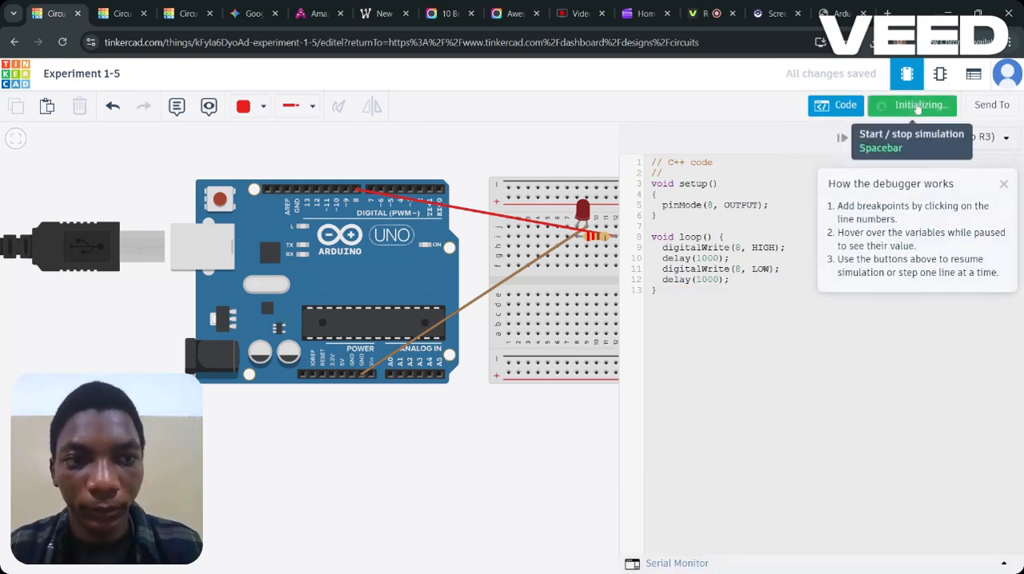